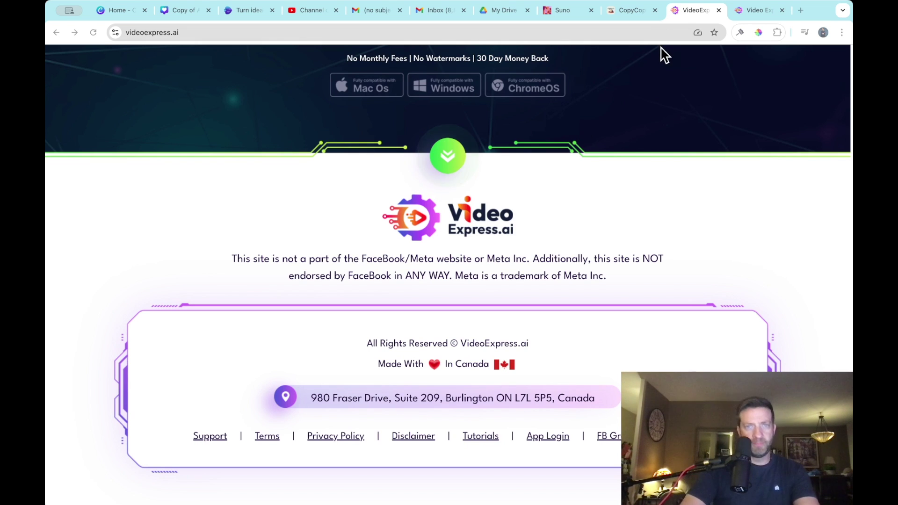
Search for 'chat gpt' in a new browser tab.
left_click(801, 10)
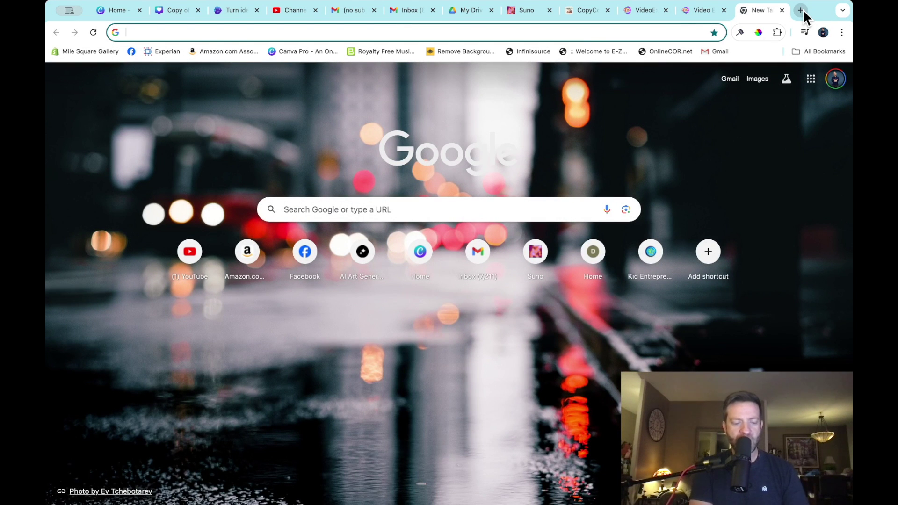
type("chat gpt")
key("Return")
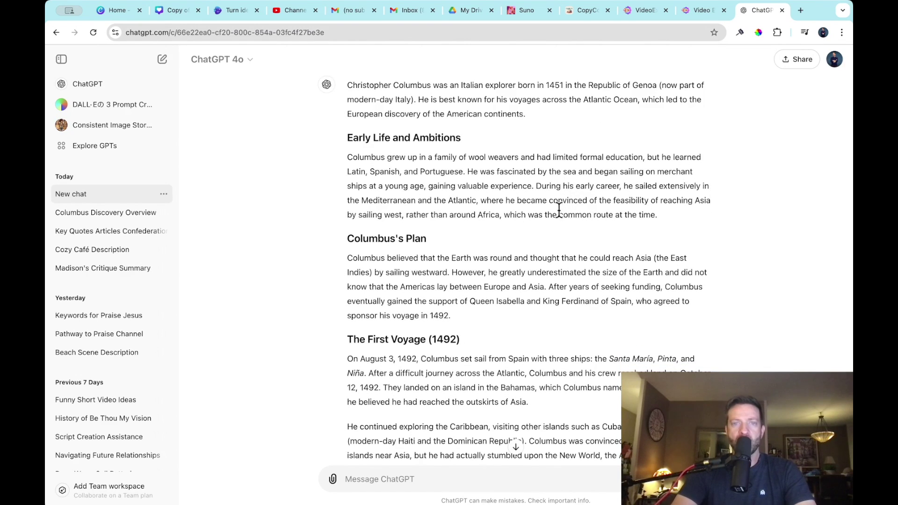
Read ChatGPT's Columbus story, from the First Voyage (1492) through Legacy and Controversy.
scroll(558, 209, "up", 2)
scroll(559, 210, "down", 3)
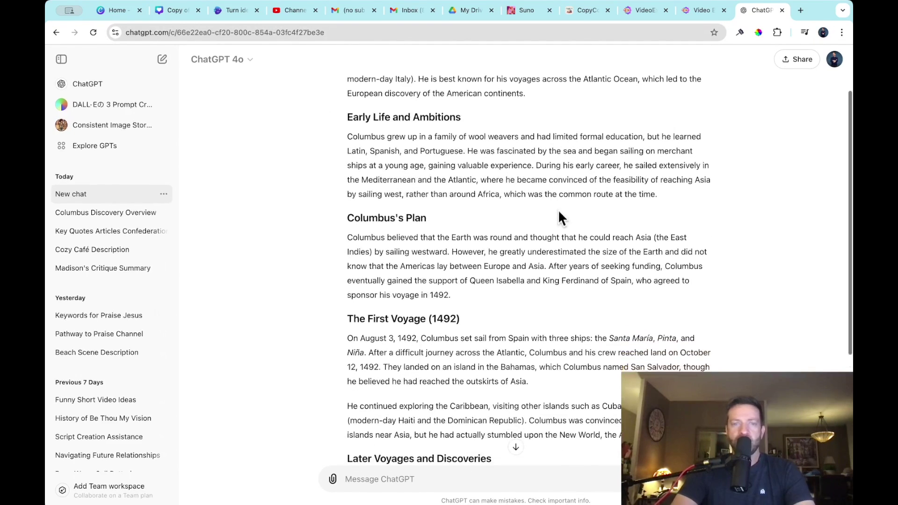
scroll(558, 209, "down", 2)
scroll(556, 208, "up", 1)
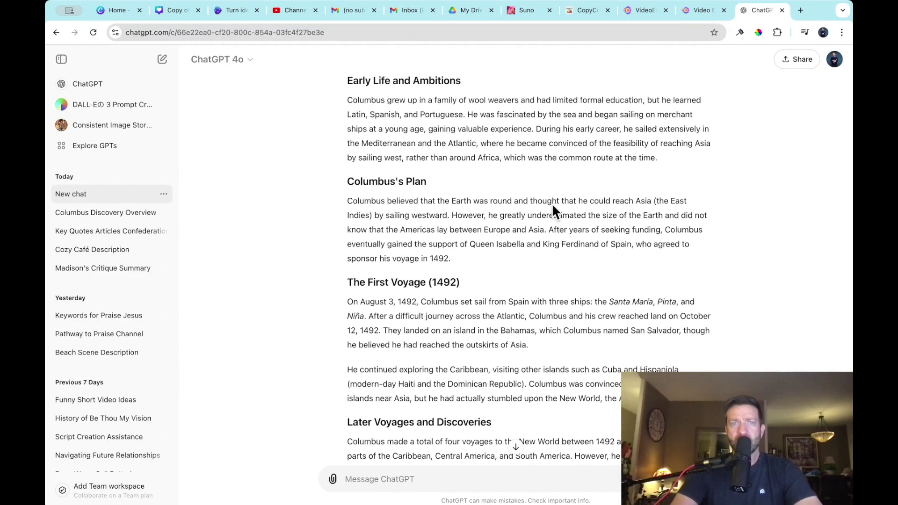
scroll(551, 205, "up", 2)
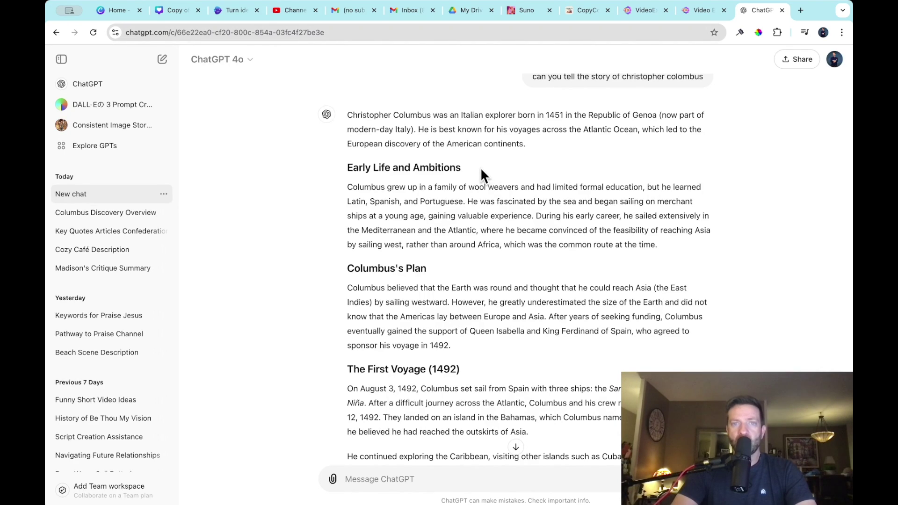
scroll(495, 259, "down", 1)
scroll(495, 259, "down", 6)
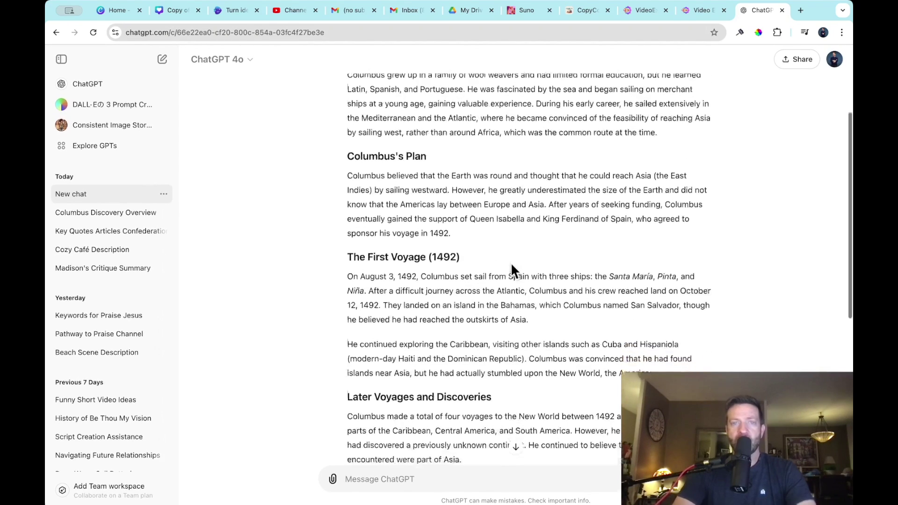
scroll(514, 258, "down", 4)
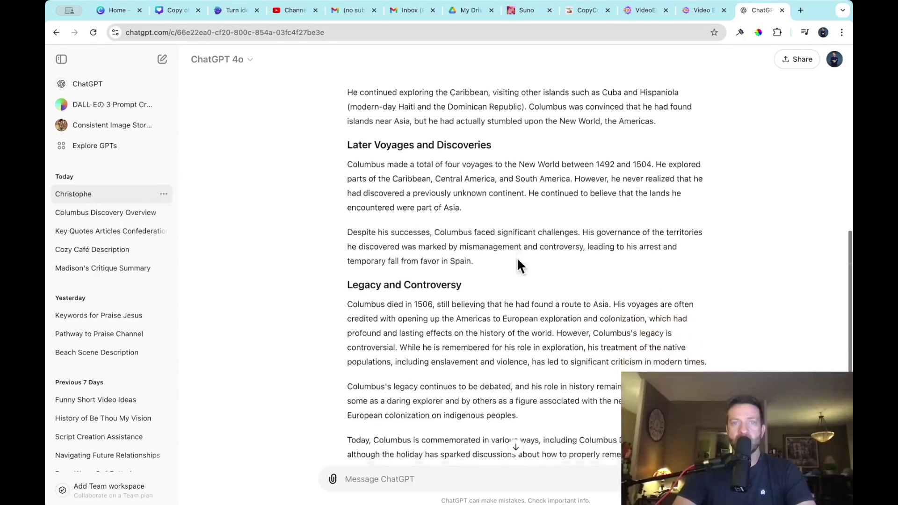
scroll(516, 257, "up", 4)
scroll(532, 248, "up", 1)
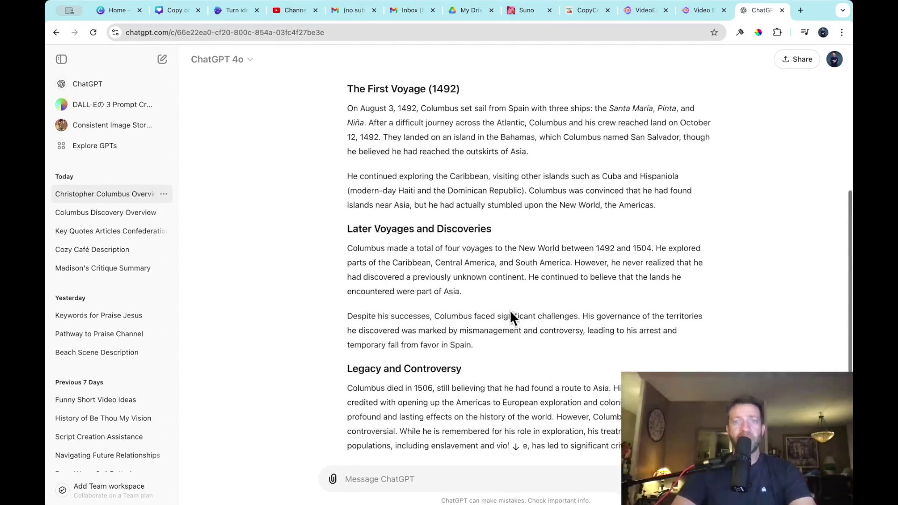
left_click(518, 477)
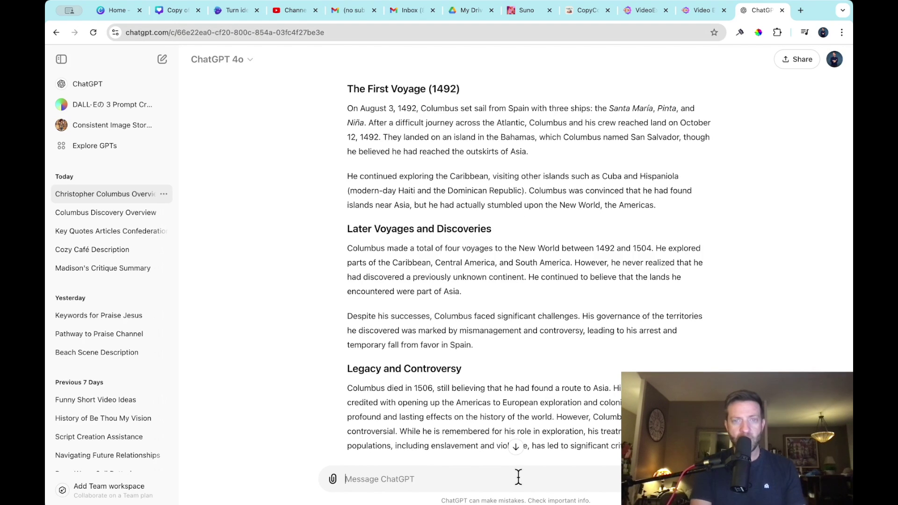
Ask ChatGPT to 'create image descriptions for each section' and scroll back to Early Life and Ambitions.
type("create image descriptions for each section")
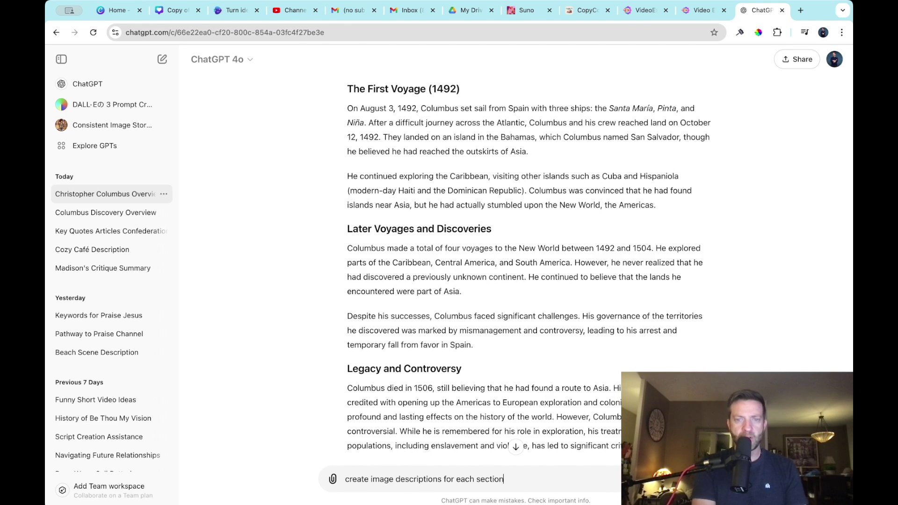
key("Return")
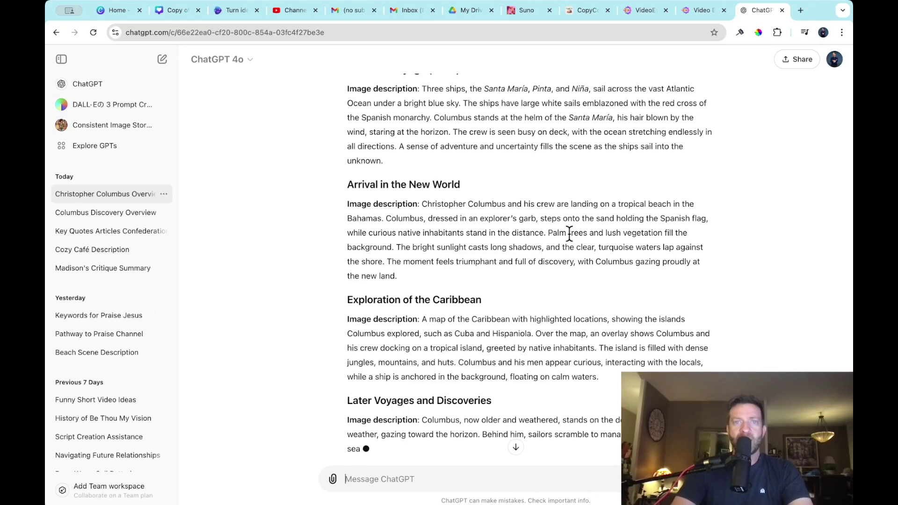
scroll(549, 244, "up", 3)
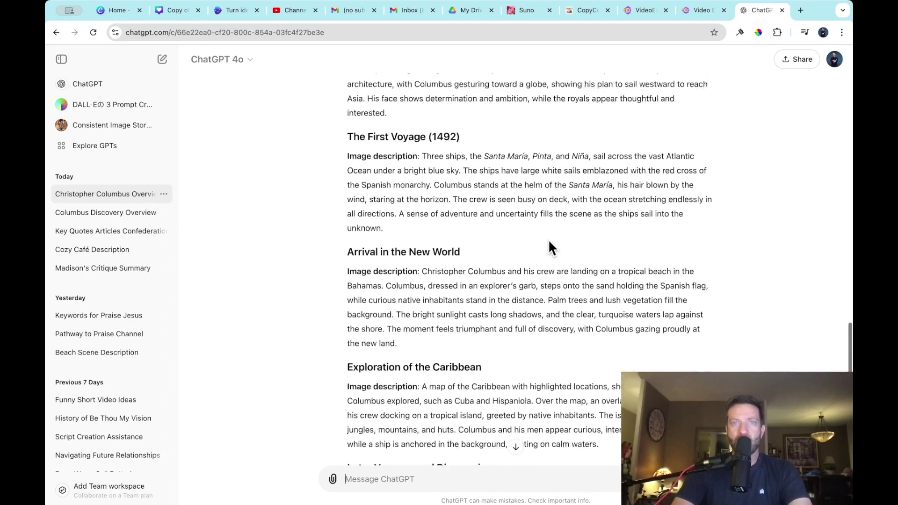
scroll(549, 241, "up", 10)
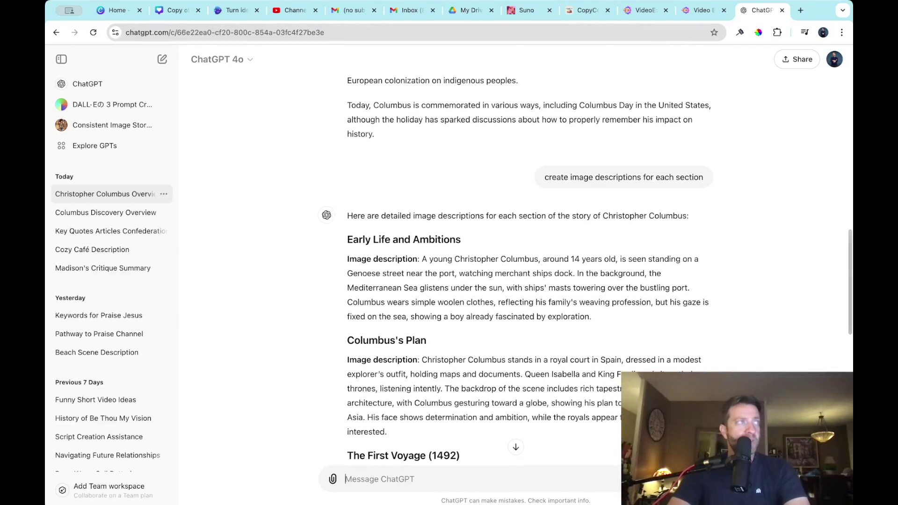
left_click(514, 275)
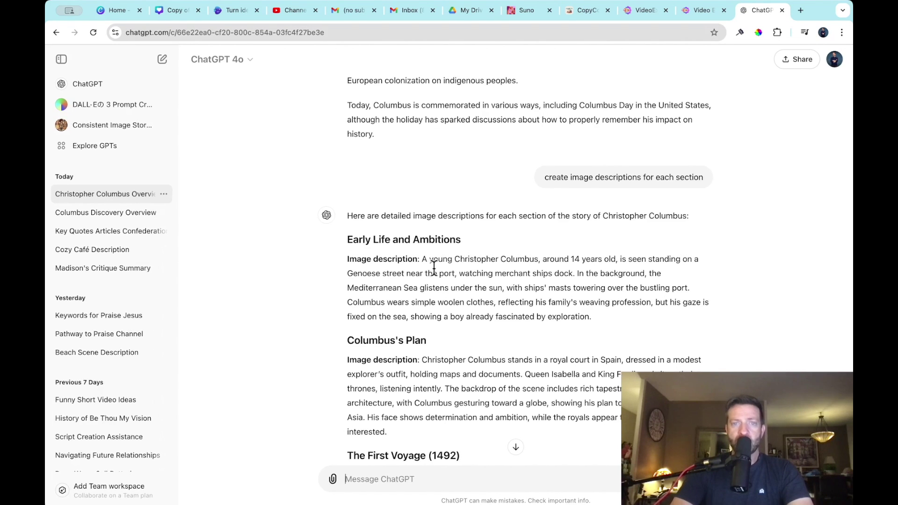
scroll(428, 259, "up", 1)
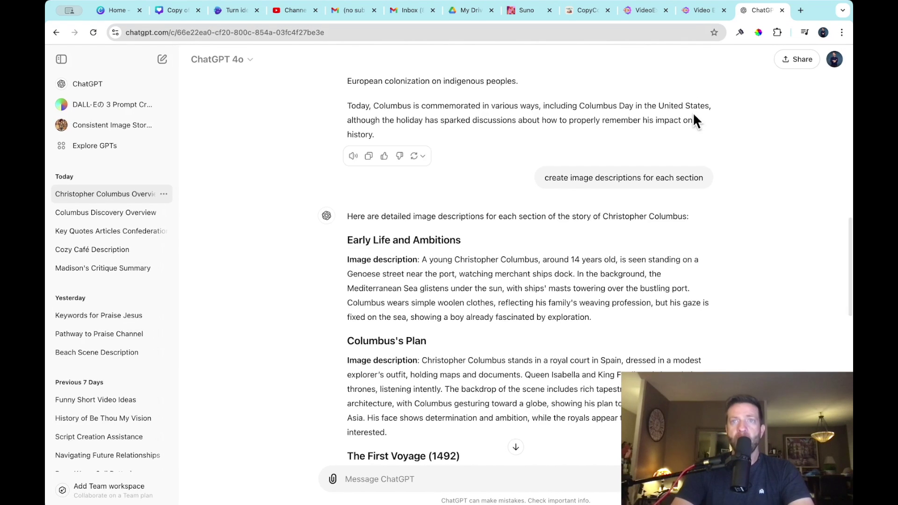
Move between the ChatGPT, editor and landing page tabs, ending on the VideoExpress.ai landing page.
left_click(636, 12)
left_click(753, 7)
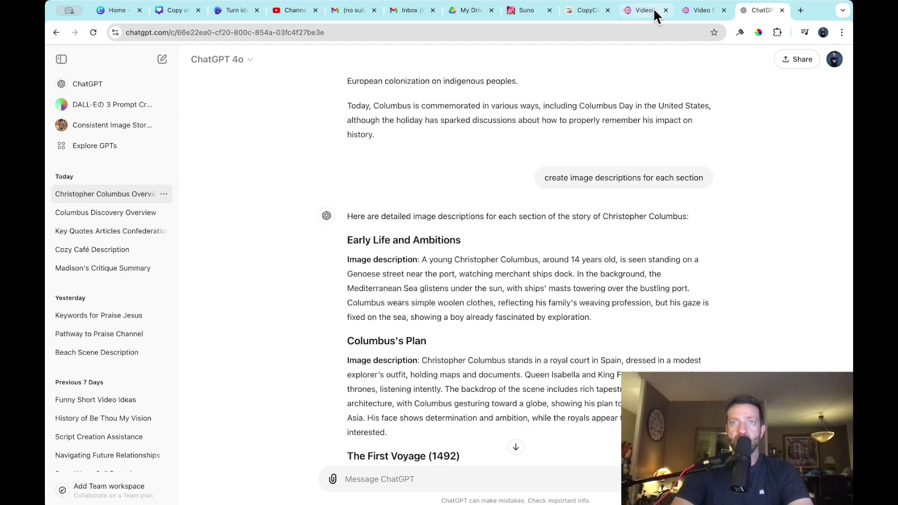
left_click(640, 11)
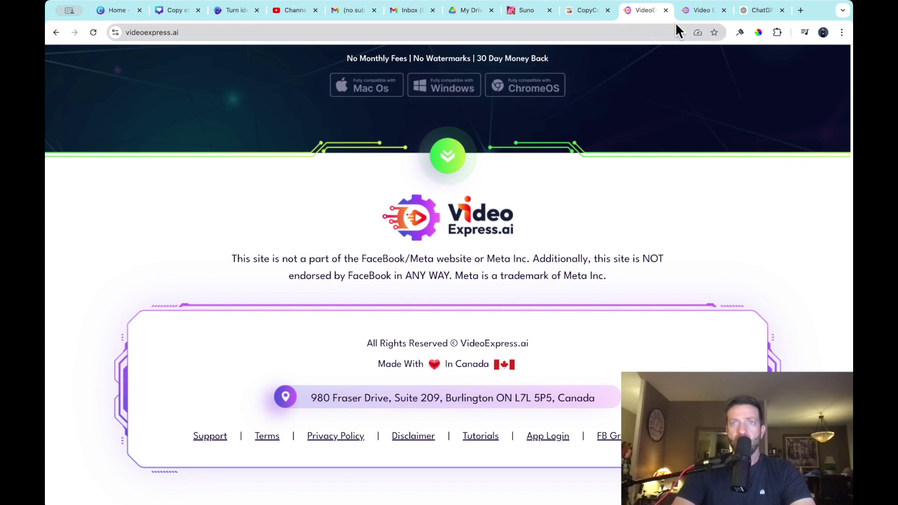
left_click(697, 14)
left_click(644, 14)
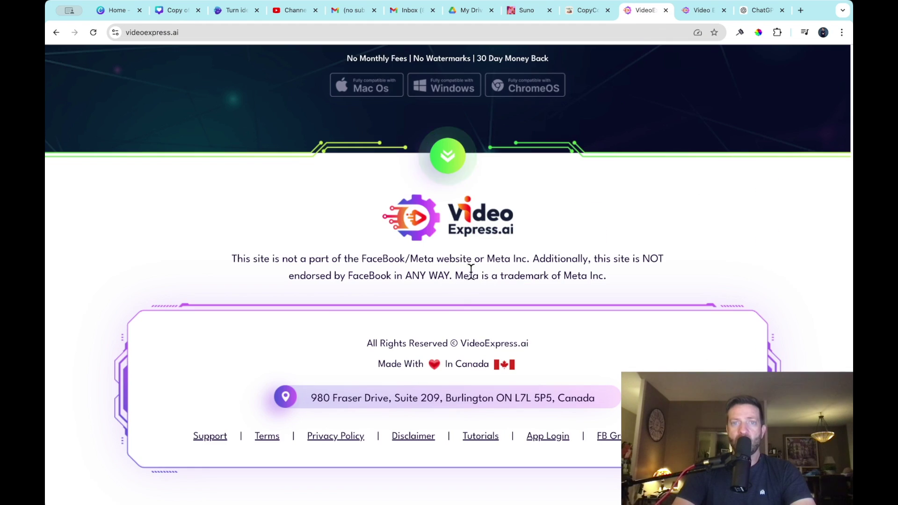
Browse the landing page from hero banner to footer and open App Login.
scroll(497, 247, "up", 15)
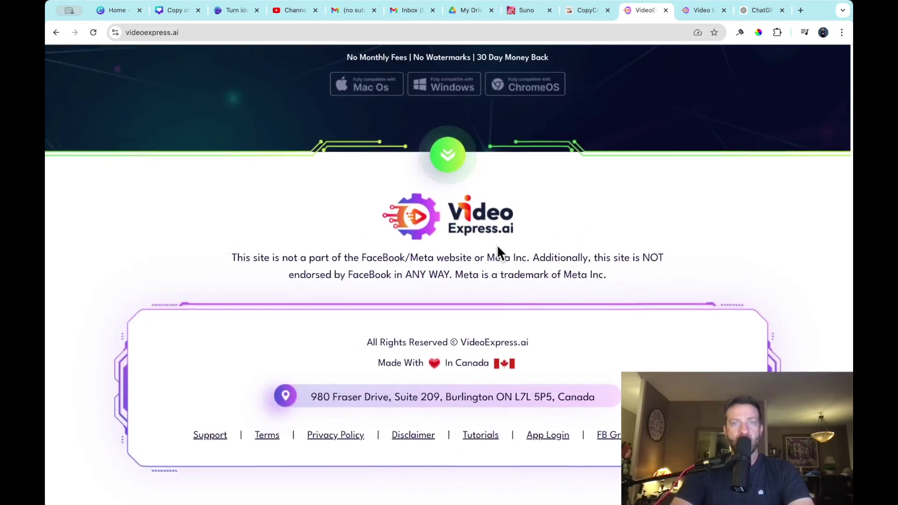
scroll(496, 244, "up", 10)
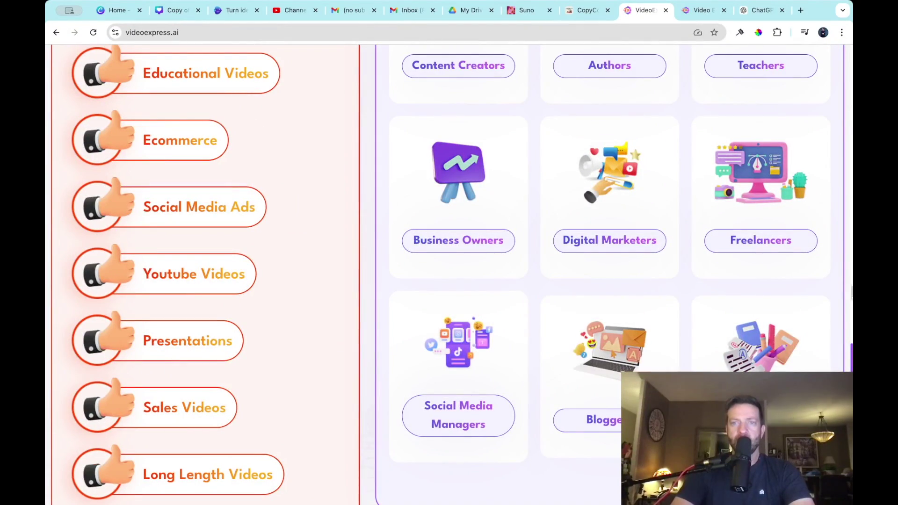
scroll(540, 307, "up", 20)
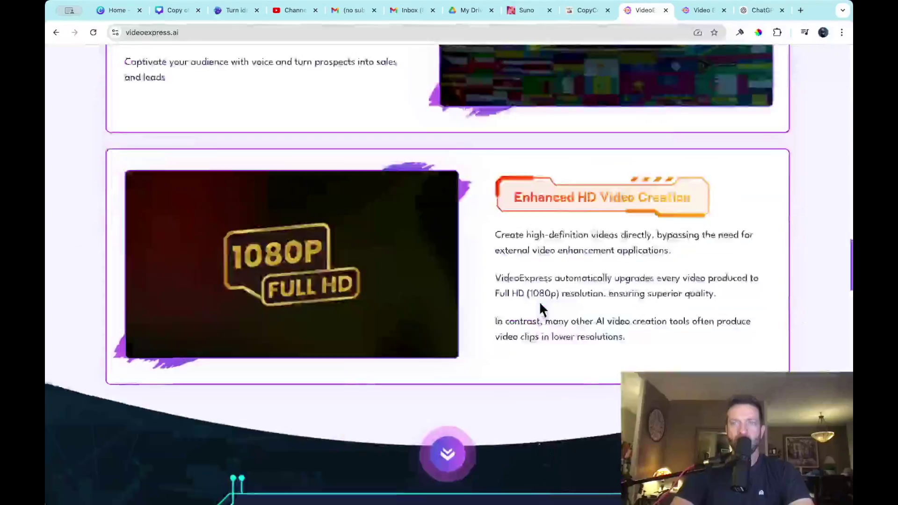
scroll(540, 303, "up", 20)
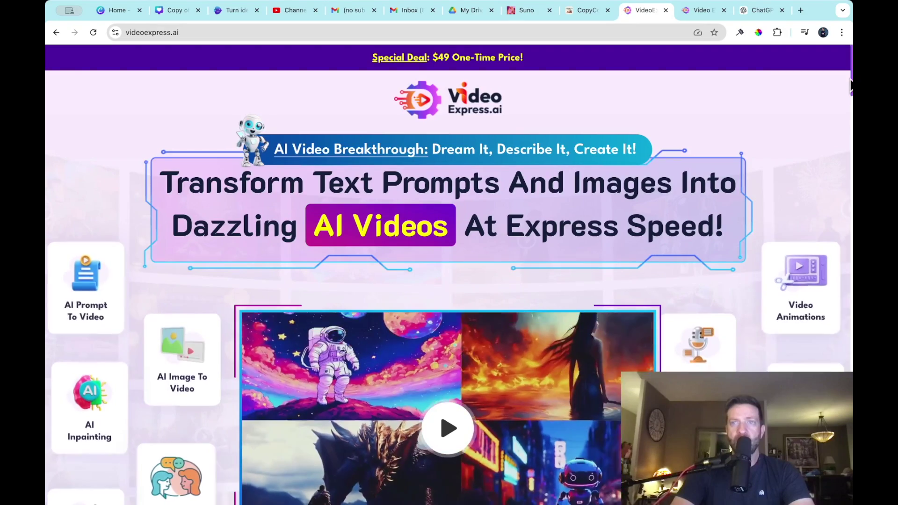
scroll(850, 87, "down", 2)
scroll(850, 87, "up", 2)
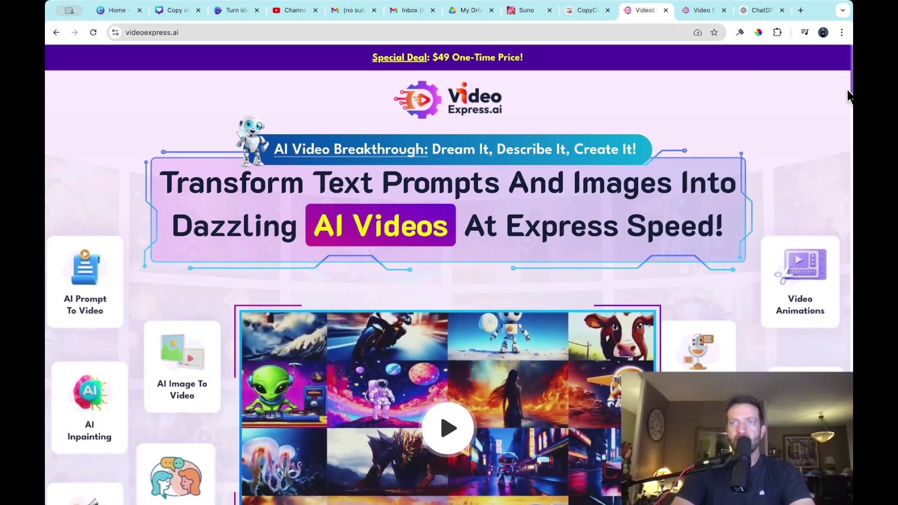
scroll(848, 93, "down", 3)
scroll(849, 92, "down", 20)
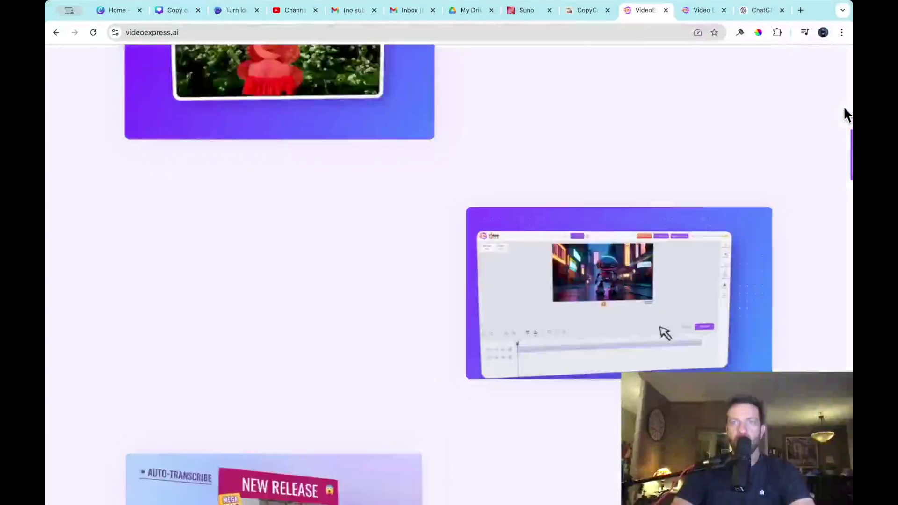
scroll(845, 114, "down", 20)
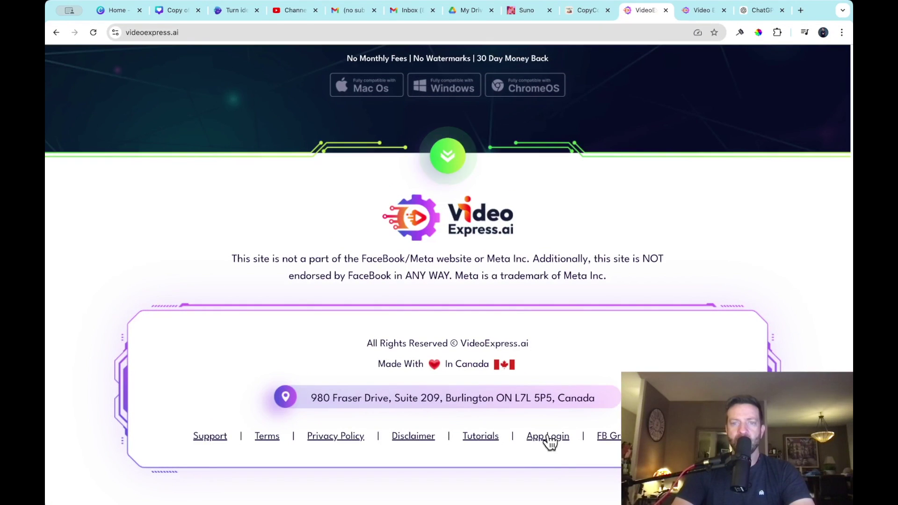
left_click(547, 432)
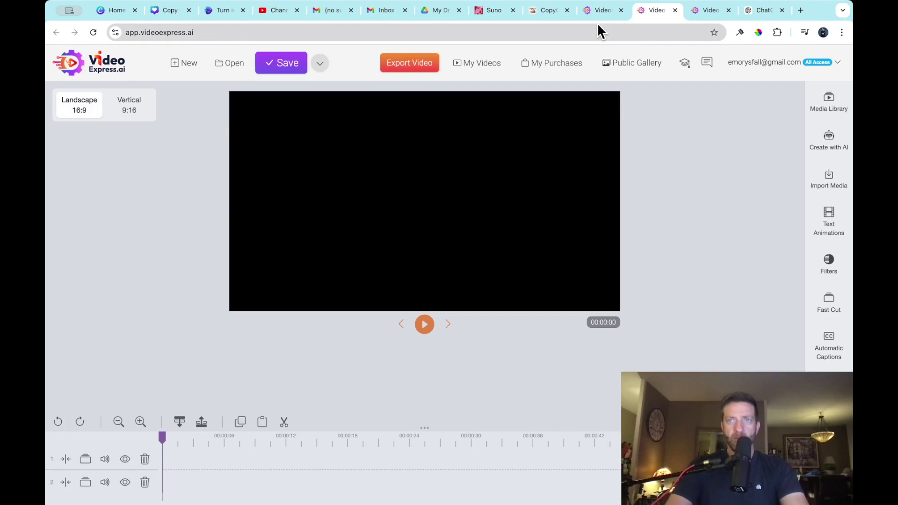
Keep one editor tab and list the Create with AI tools, including Create From Prompt and Image To Video.
left_click(708, 10)
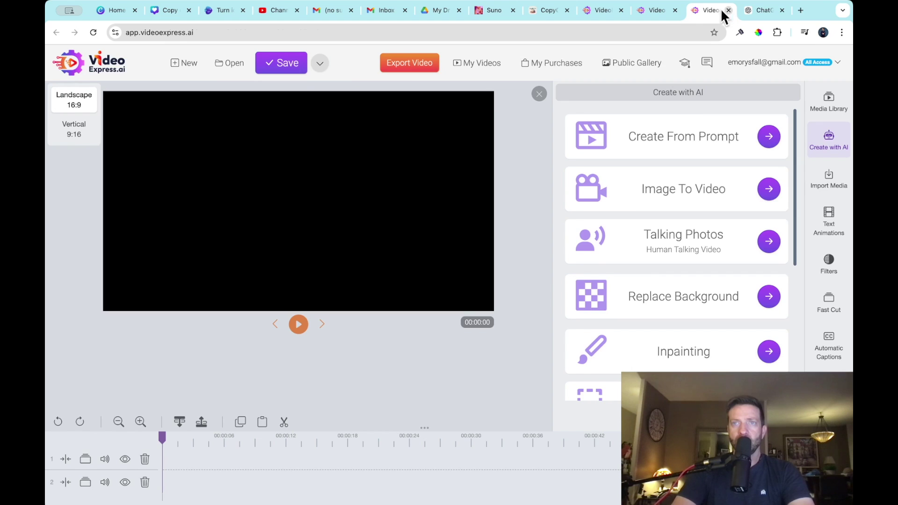
left_click(728, 9)
left_click(655, 11)
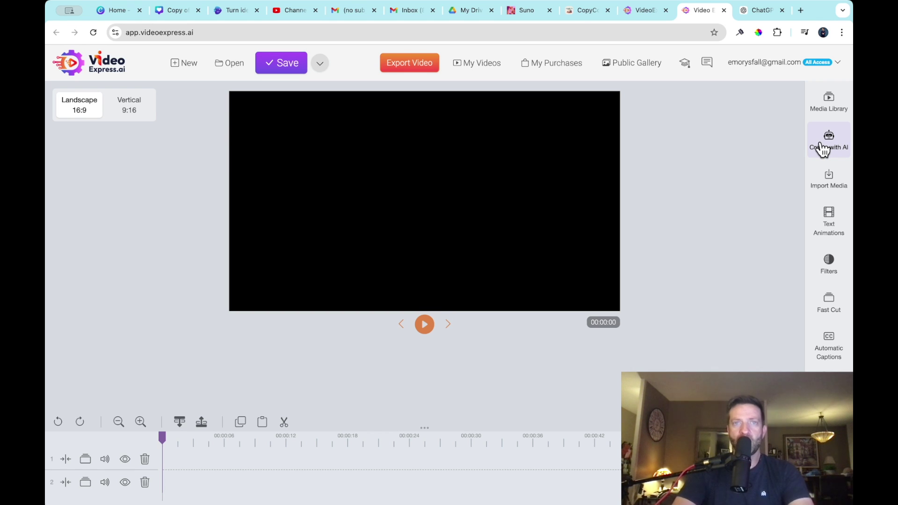
left_click(827, 146)
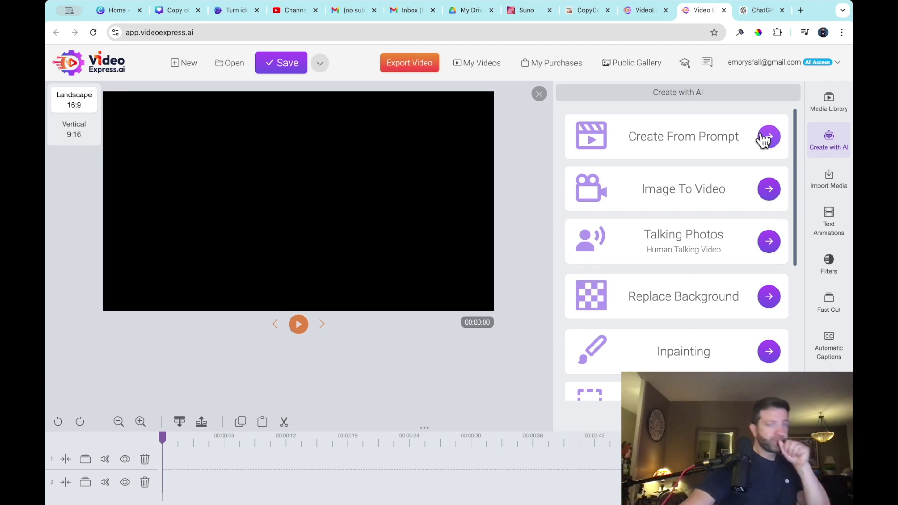
scroll(764, 137, "down", 1)
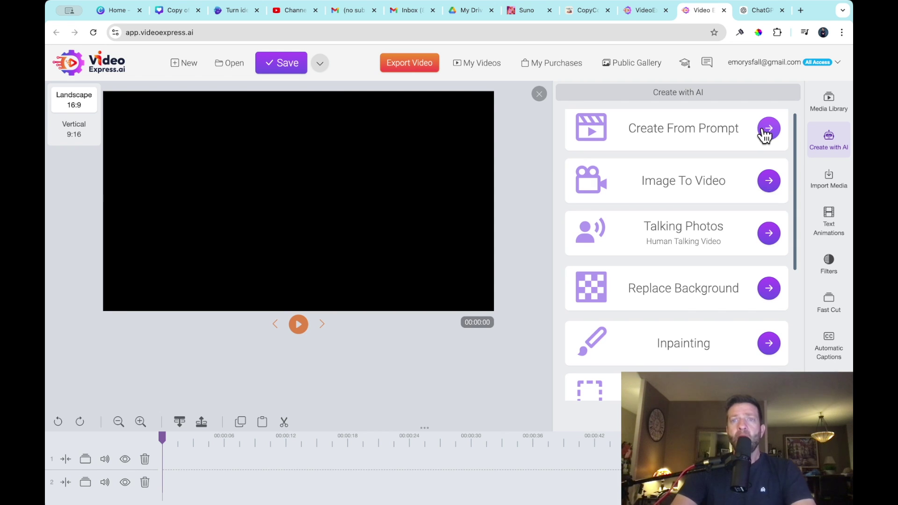
Paste ChatGPT's Early Life port description into the Create From Prompt Positive Prompt.
left_click(766, 132)
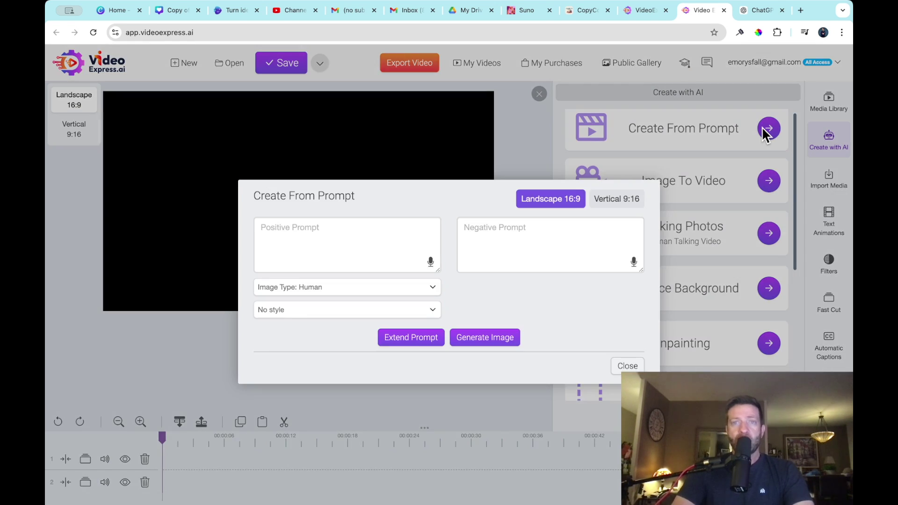
left_click(746, 11)
left_click_drag(593, 318, 423, 262)
key("ctrl+c")
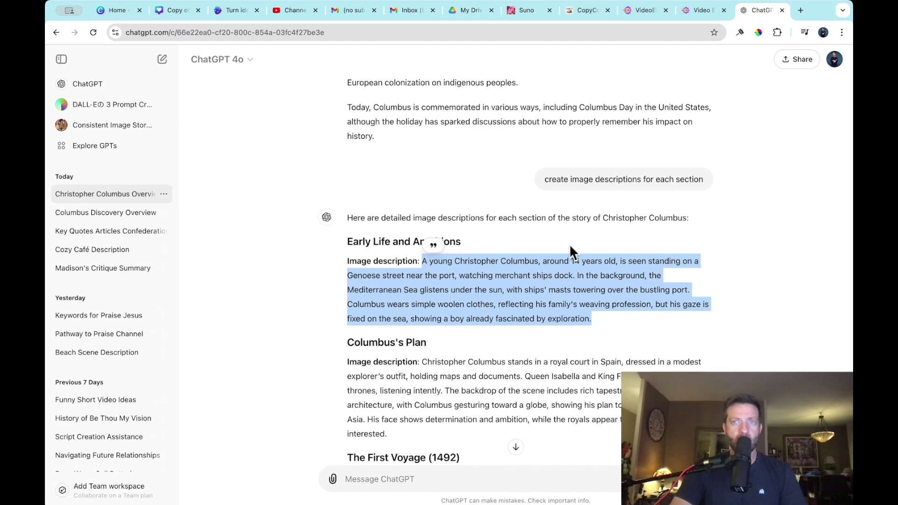
left_click(708, 10)
left_click(378, 232)
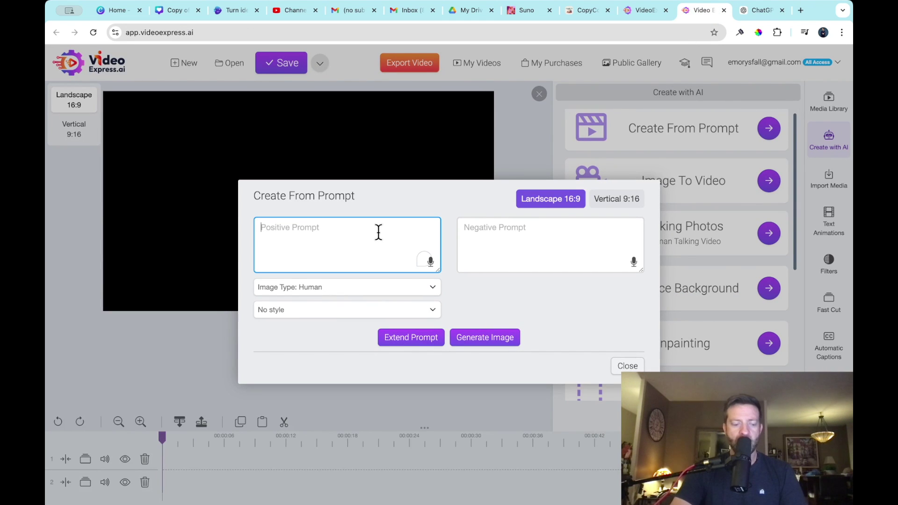
key("ctrl+v")
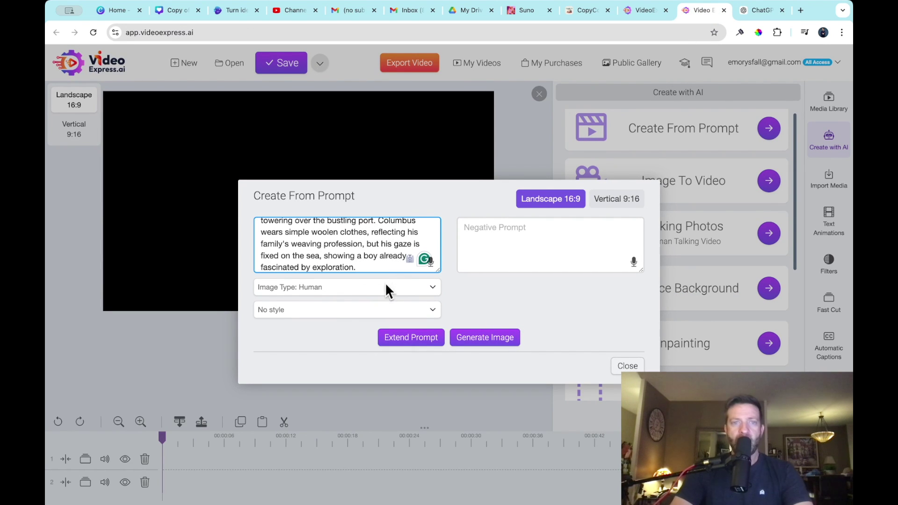
Set Image Type to 3D with the 3D Model style and extend the prompt.
left_click(363, 301)
left_click(432, 287)
left_click(434, 305)
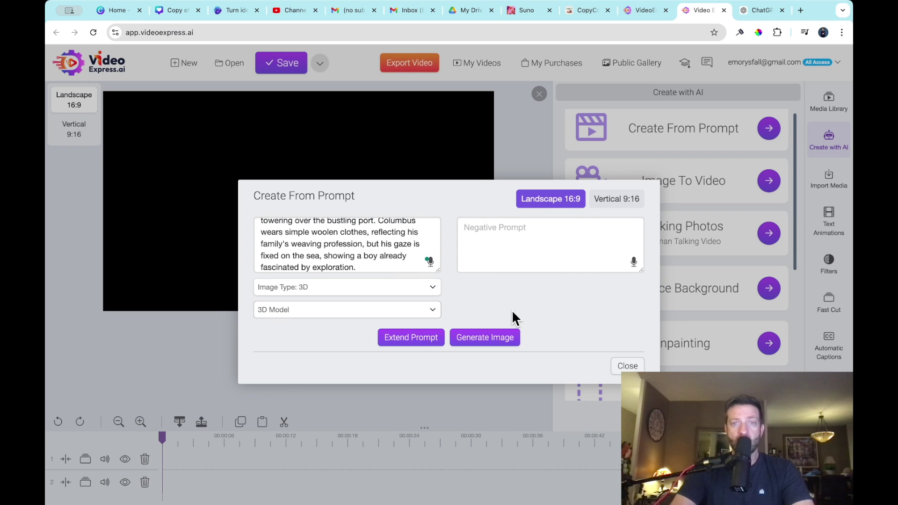
left_click(412, 340)
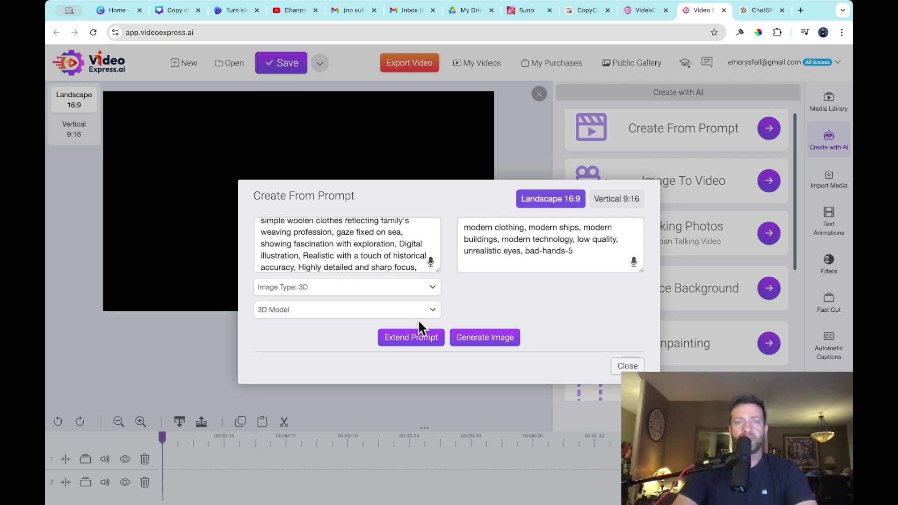
Generate the 3D young Columbus harbour image, reuse the character, and save it to My AI Images.
left_click(487, 338)
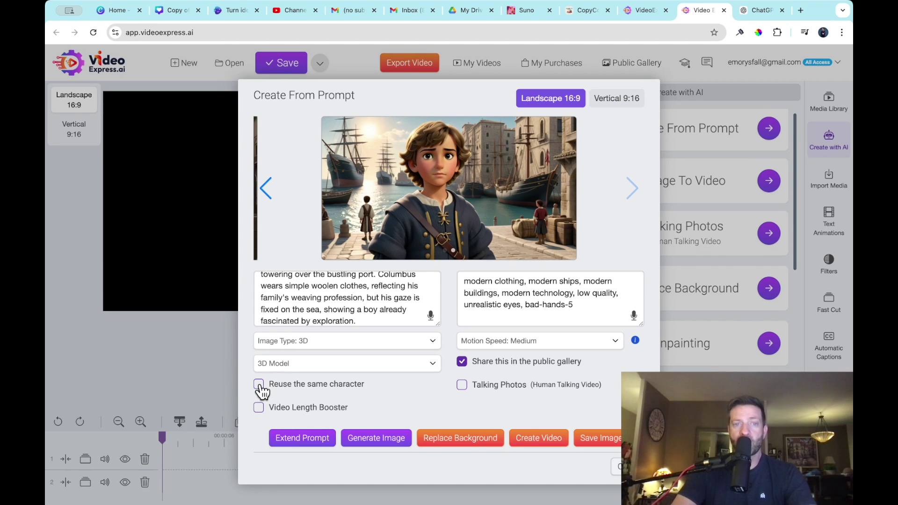
left_click(259, 384)
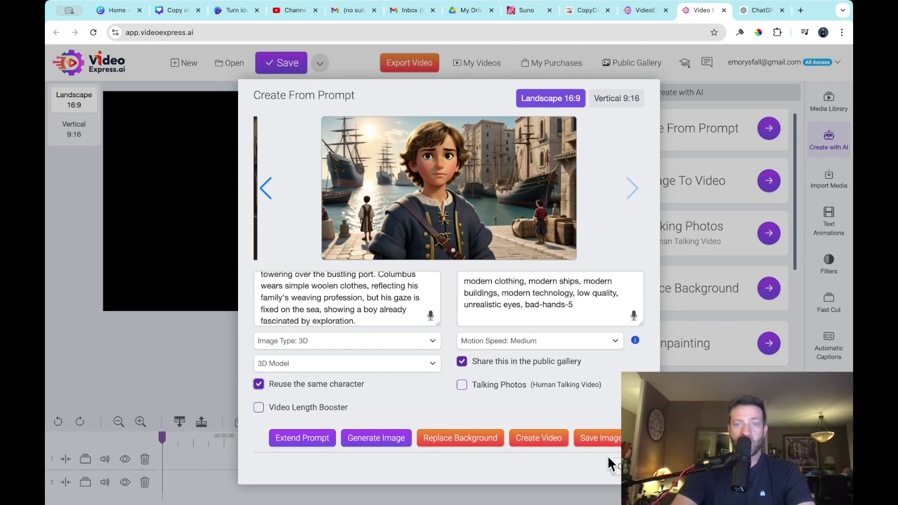
left_click(604, 436)
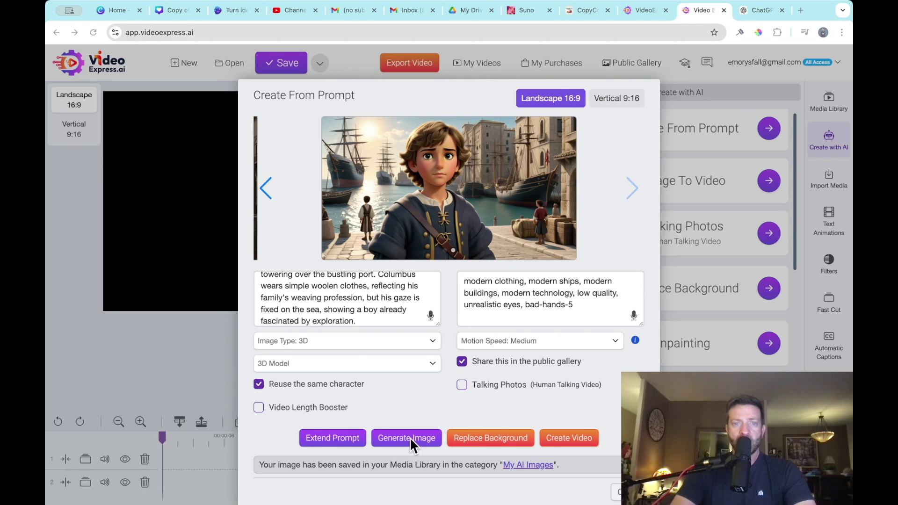
left_click(749, 7)
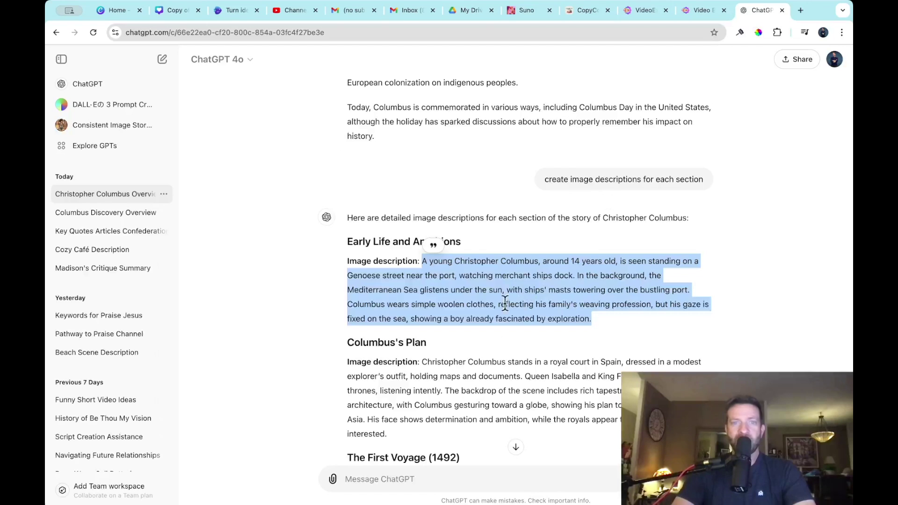
left_click(393, 369)
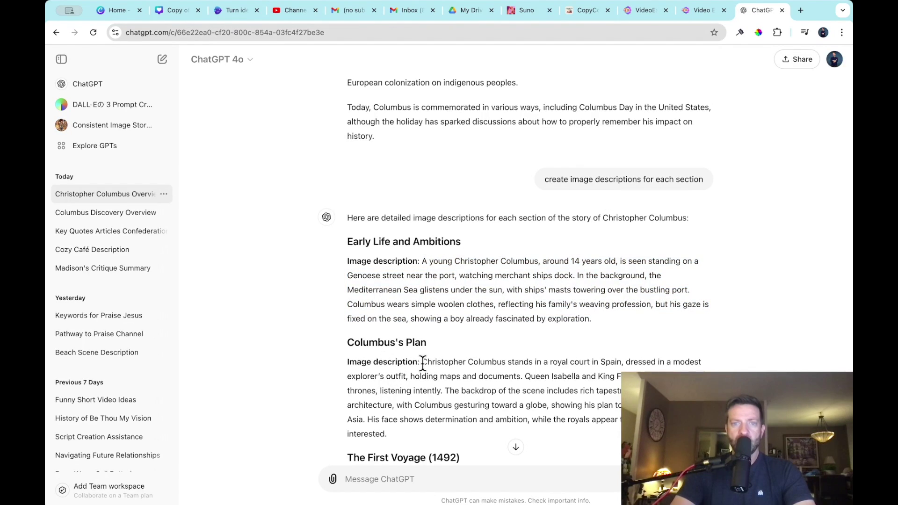
Replace the prompt with ChatGPT's Columbus's Plan royal-court description.
left_click_drag(423, 362, 437, 427)
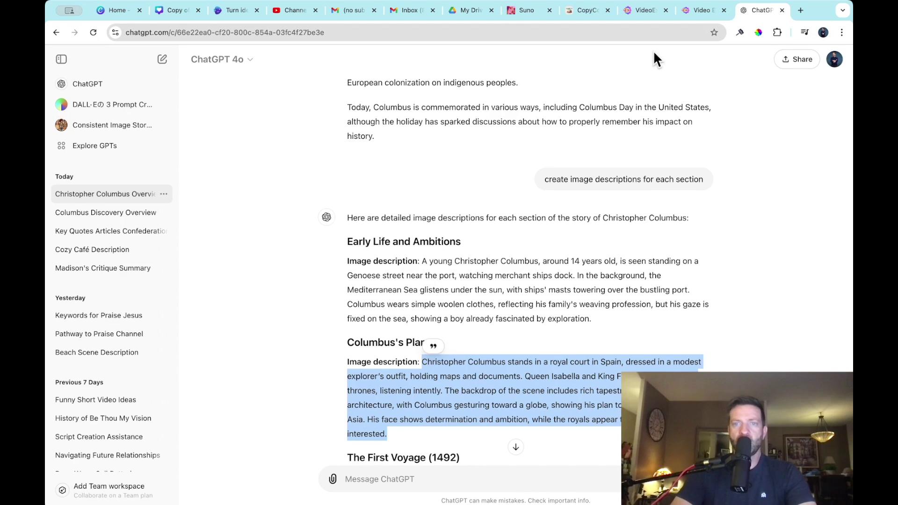
left_click(696, 10)
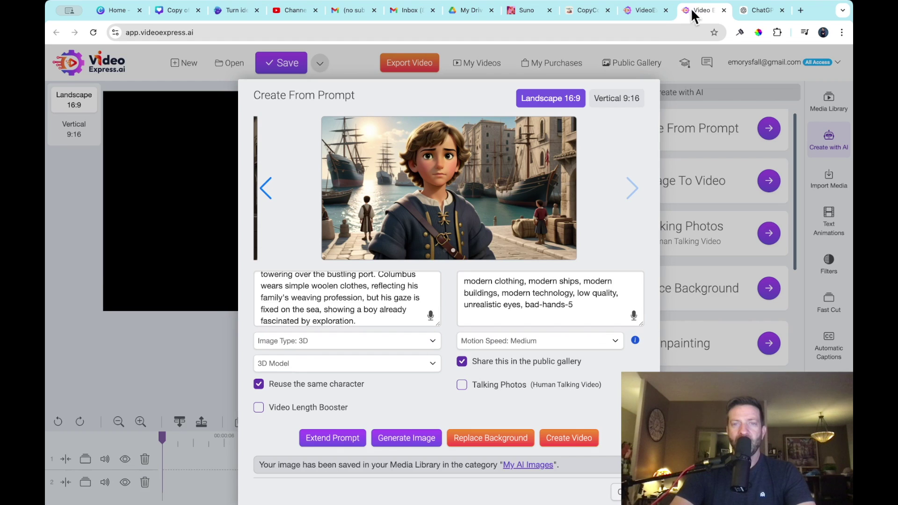
left_click(380, 318)
key("ctrl+a")
key("ctrl+v")
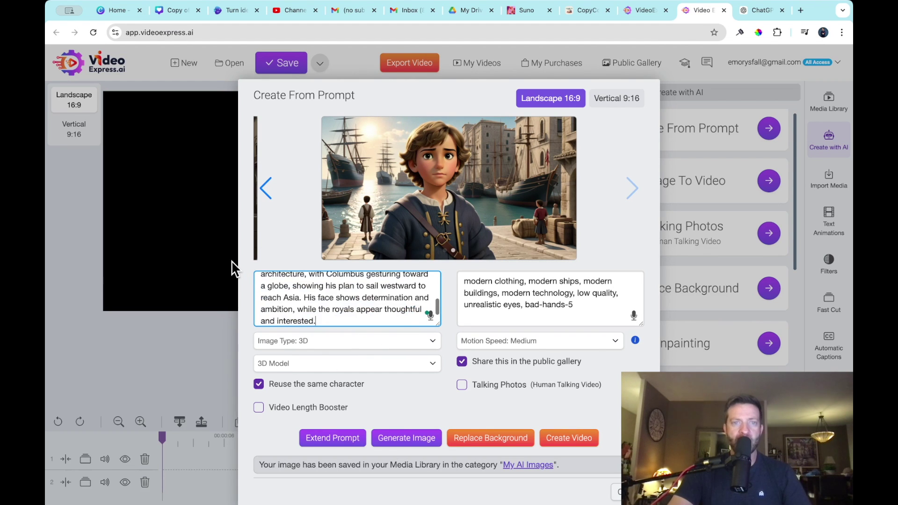
Generate the royal court image, turn off public gallery sharing, and save it.
left_click(403, 440)
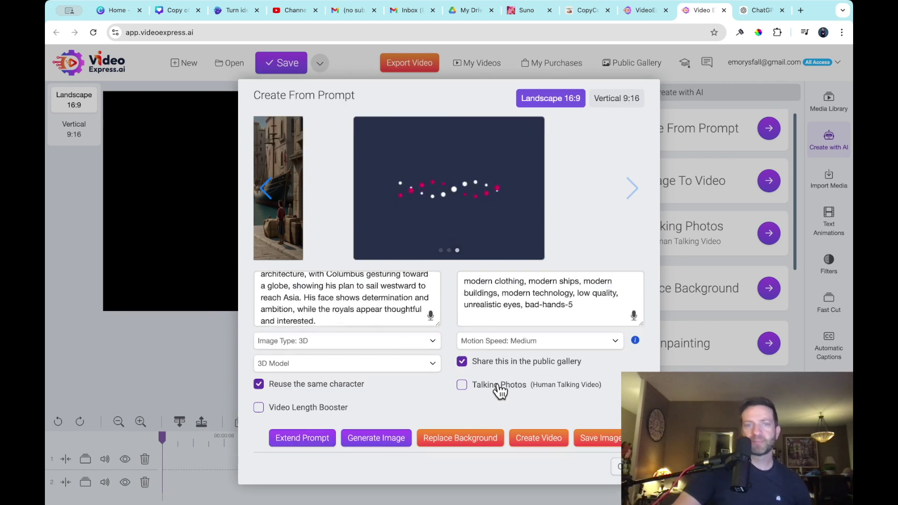
left_click(461, 365)
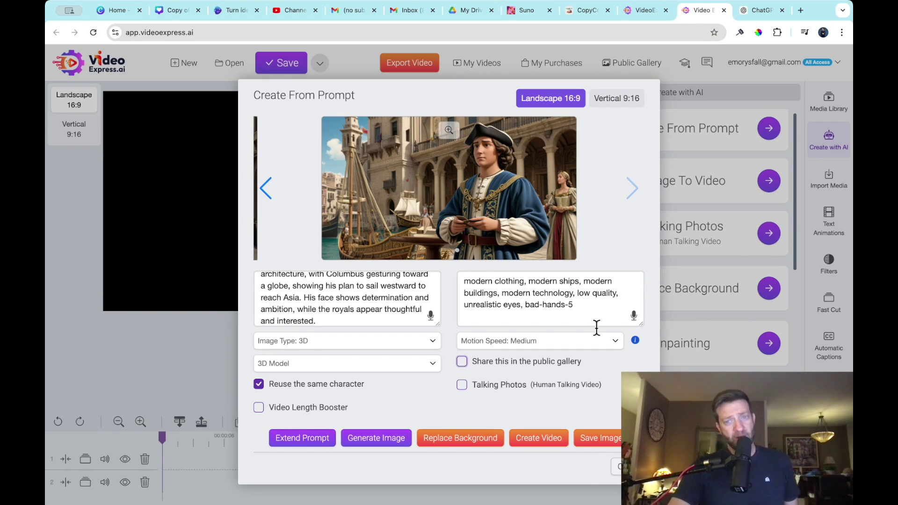
left_click(602, 439)
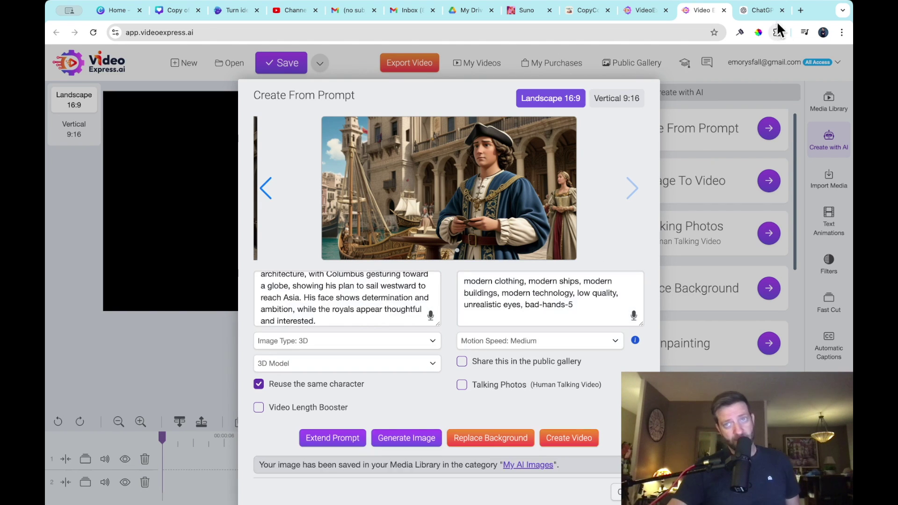
left_click(761, 10)
Replace the prompt with ChatGPT's First Voyage description.
scroll(521, 402, "down", 4)
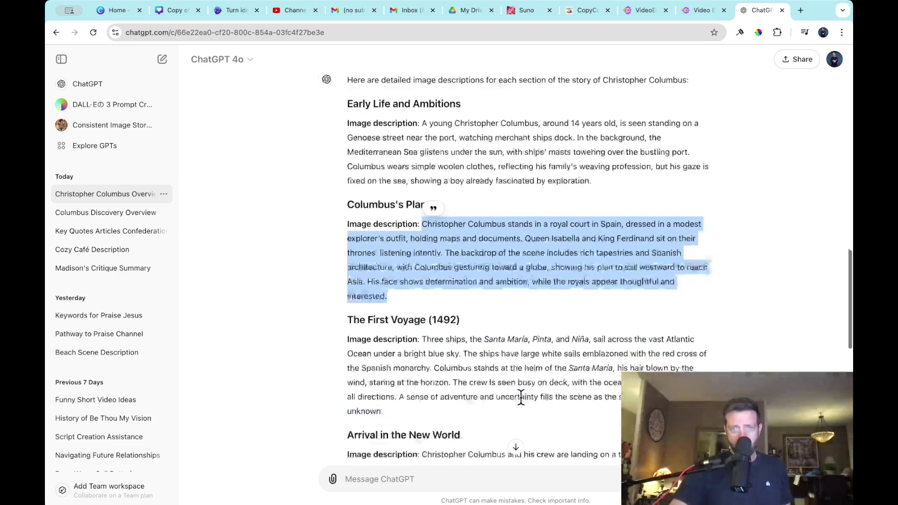
left_click_drag(395, 373, 419, 305)
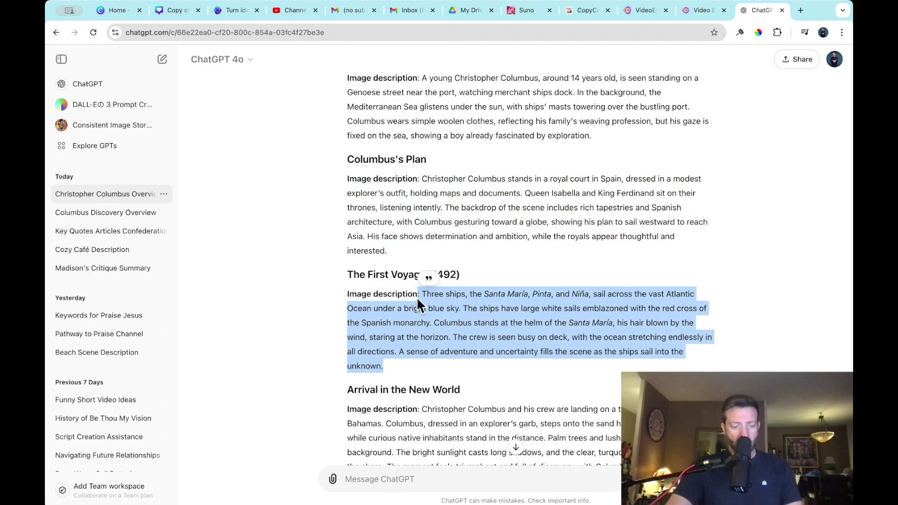
left_click(697, 10)
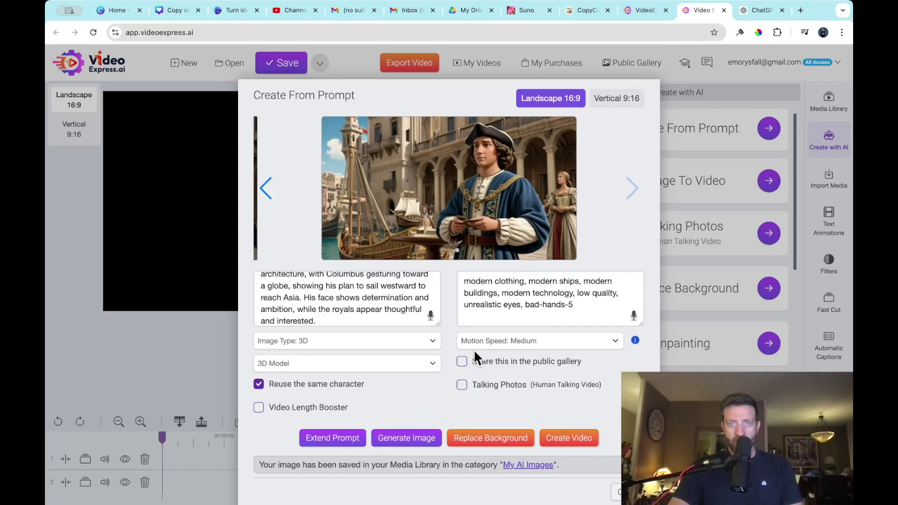
left_click(342, 322)
key("ctrl+a")
key("ctrl+v")
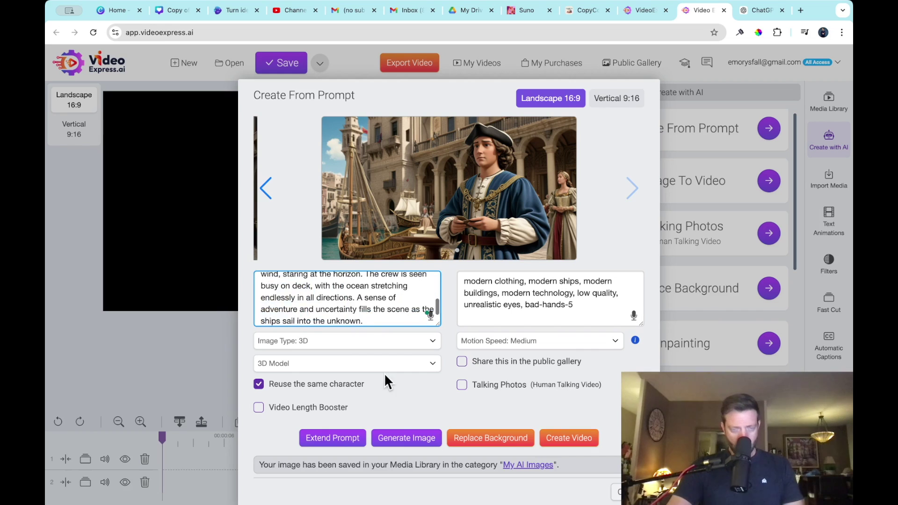
Generate and save the First Voyage ship image, then copy the Arrival in the New World description.
left_click(416, 439)
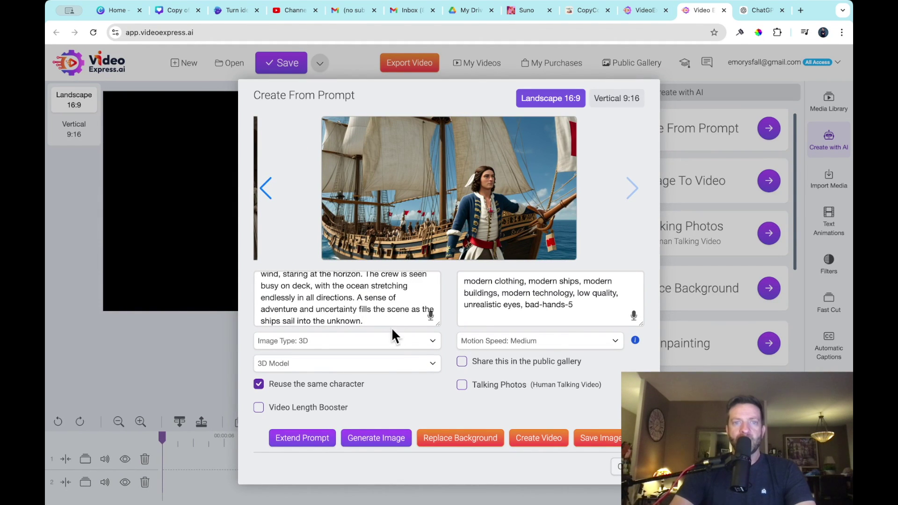
left_click(606, 444)
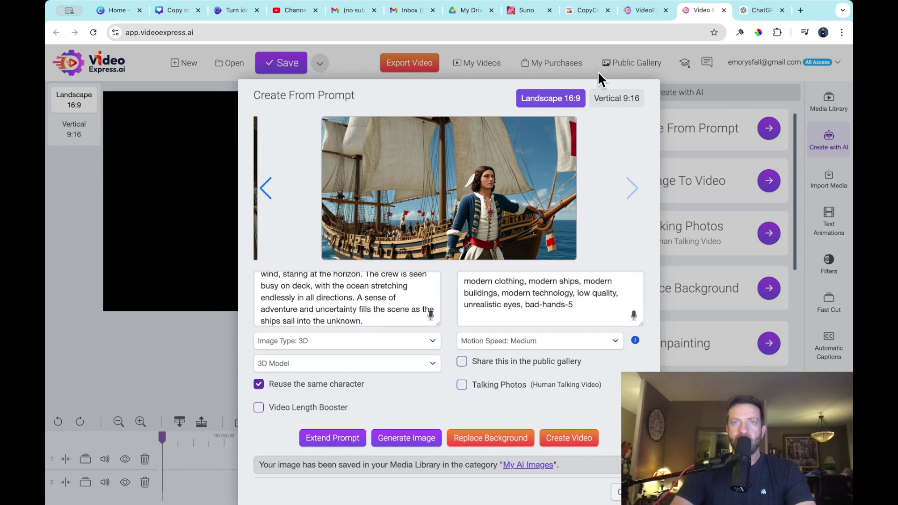
left_click(741, 14)
scroll(427, 340, "down", 3)
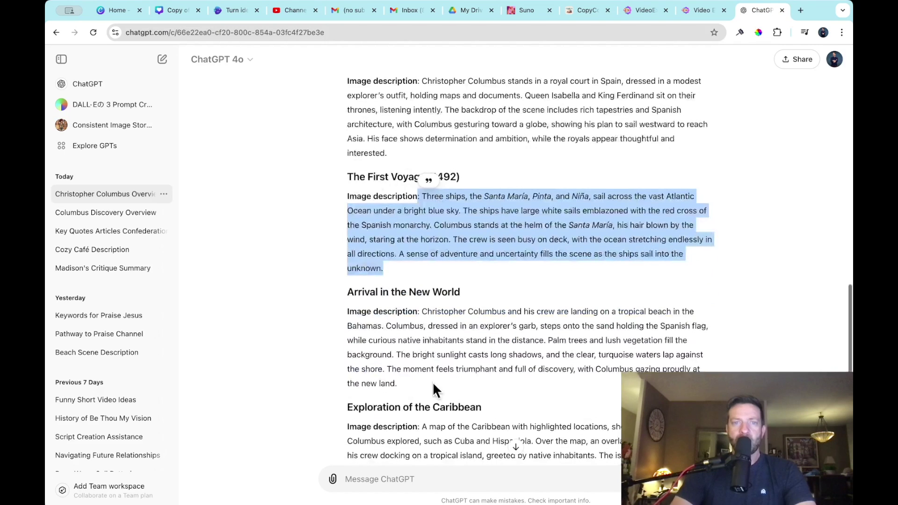
left_click_drag(432, 382, 431, 314)
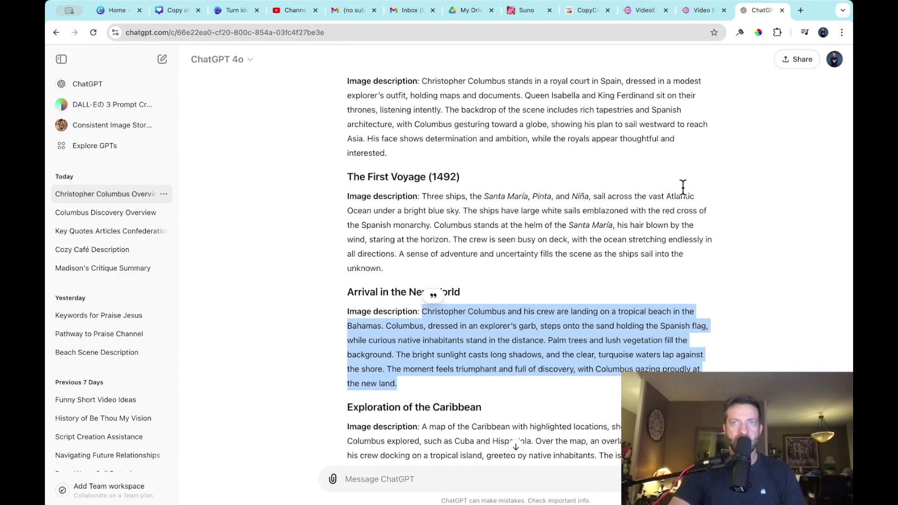
left_click(690, 10)
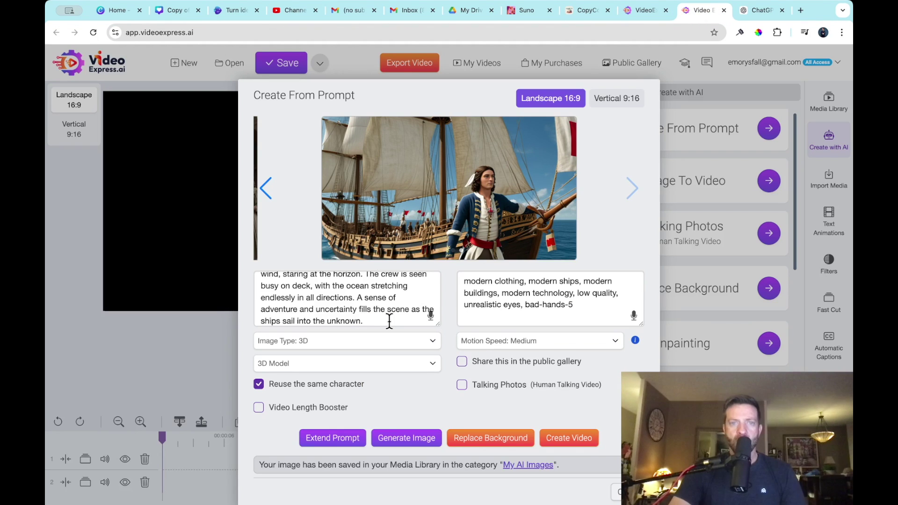
Paste the Arrival in the New World description and generate the beach landing image.
left_click_drag(390, 321, 237, 249)
key("super+v")
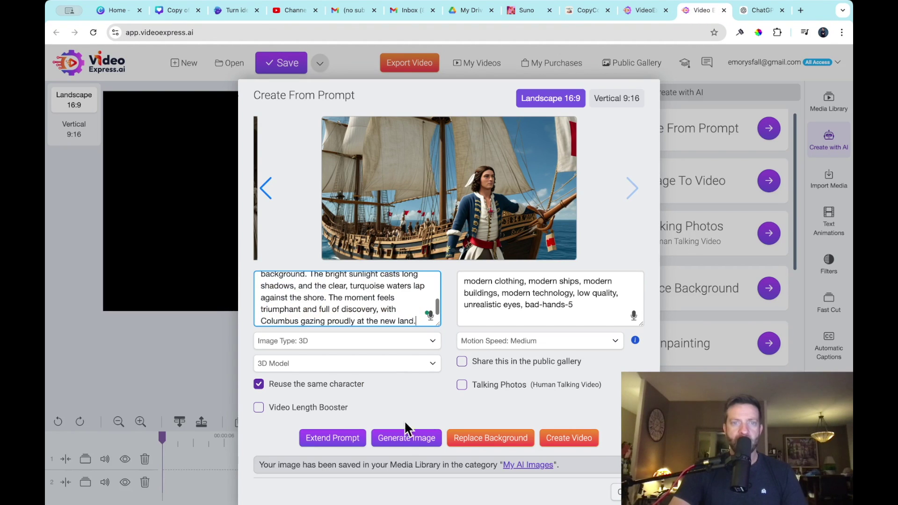
left_click(411, 446)
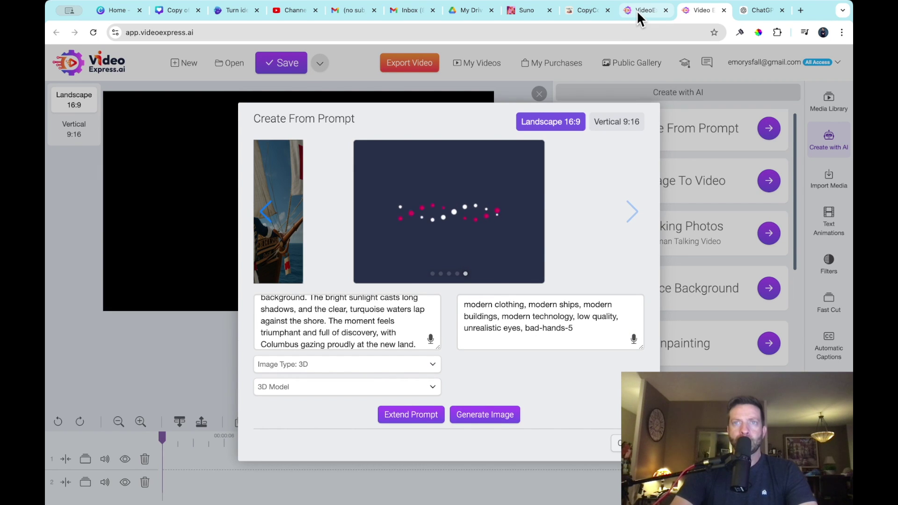
left_click(636, 10)
left_click(701, 9)
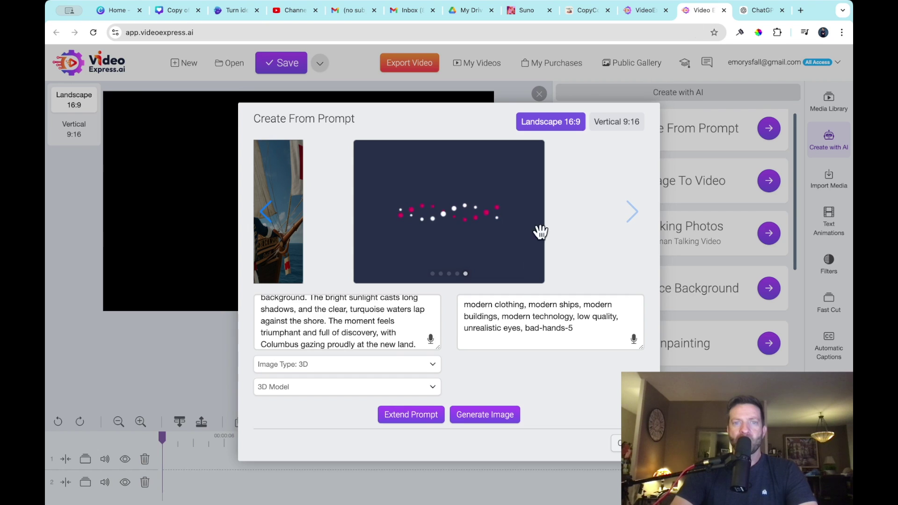
Copy the Exploration of the Caribbean description and save the beach landing image to My AI Images.
left_click(760, 10)
scroll(453, 368, "down", 3)
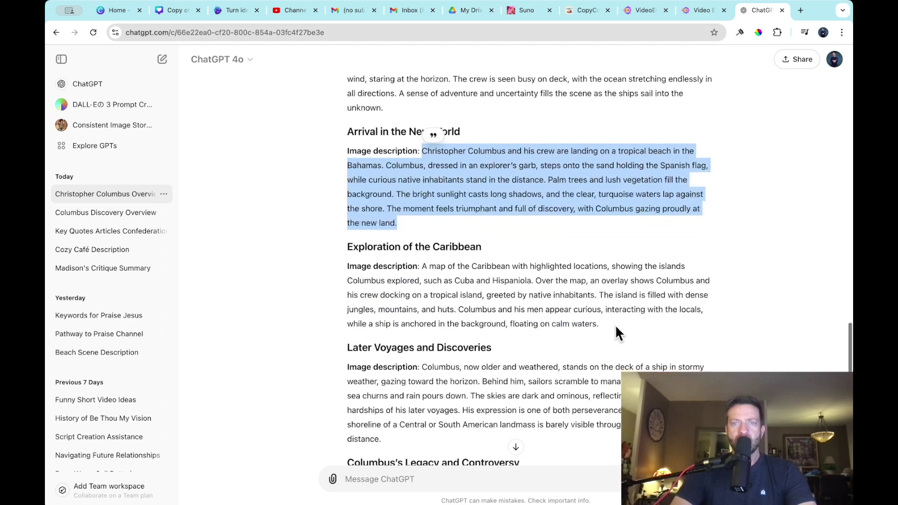
left_click_drag(600, 324, 420, 267)
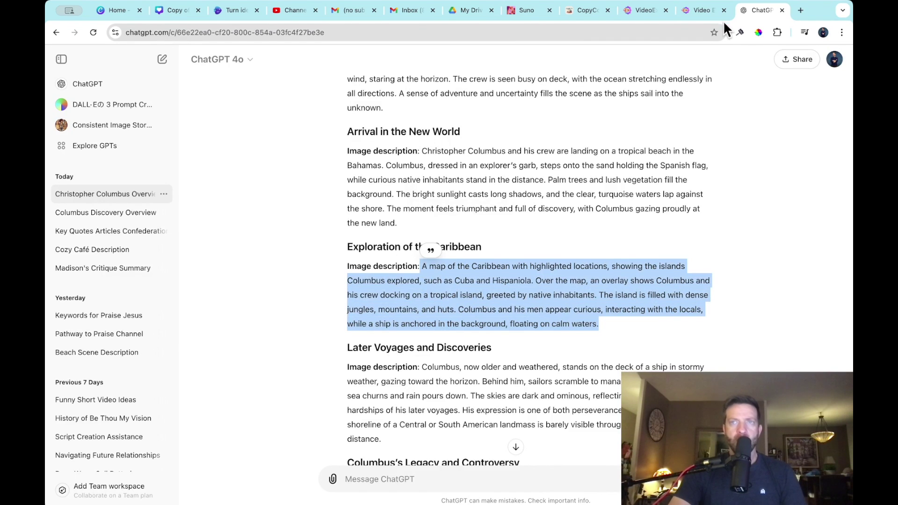
left_click(701, 11)
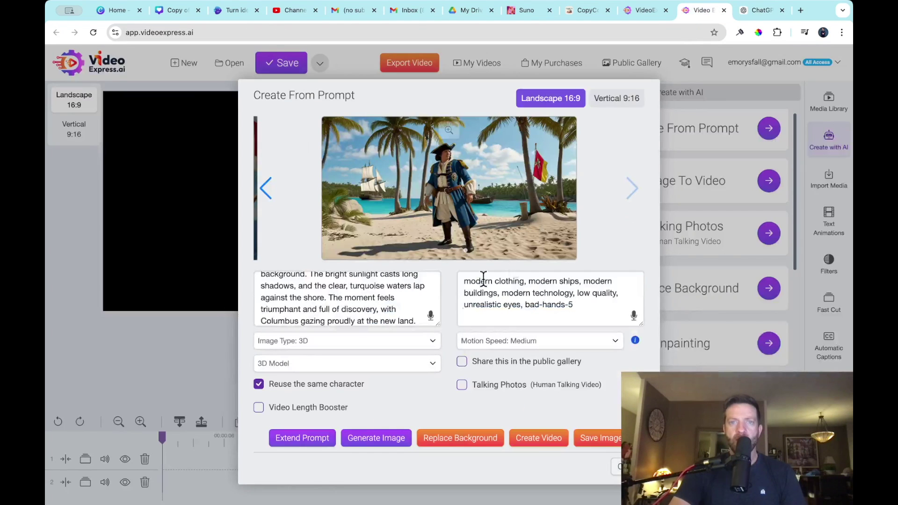
left_click(600, 438)
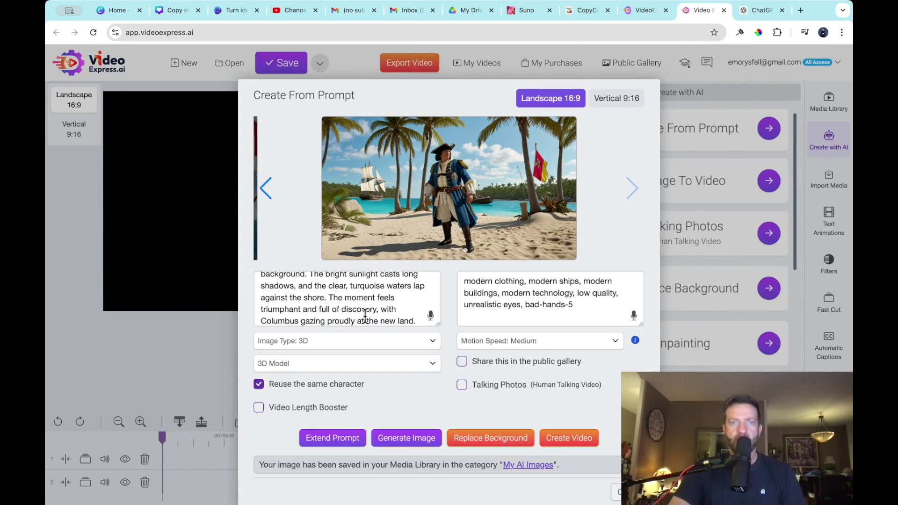
Replace the prompt with the Caribbean exploration description and start generating its image.
left_click(403, 319)
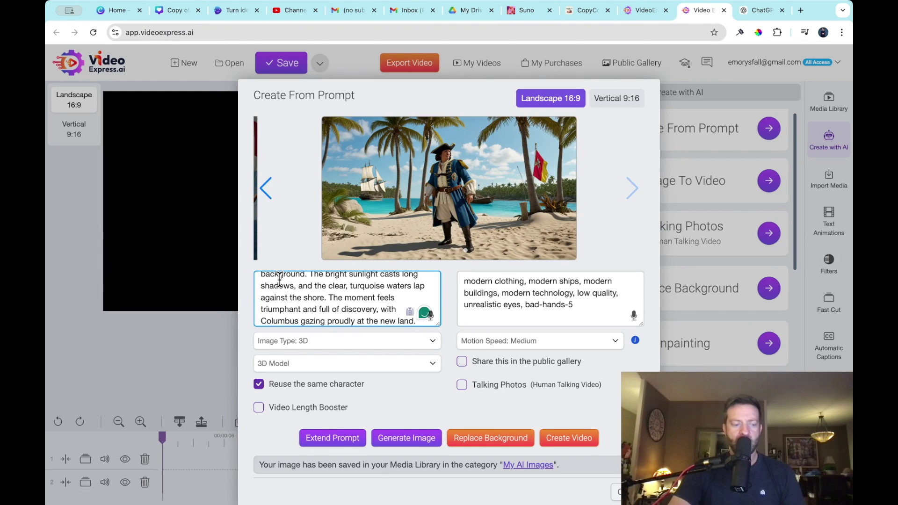
key("ctrl+a")
key("ctrl+v")
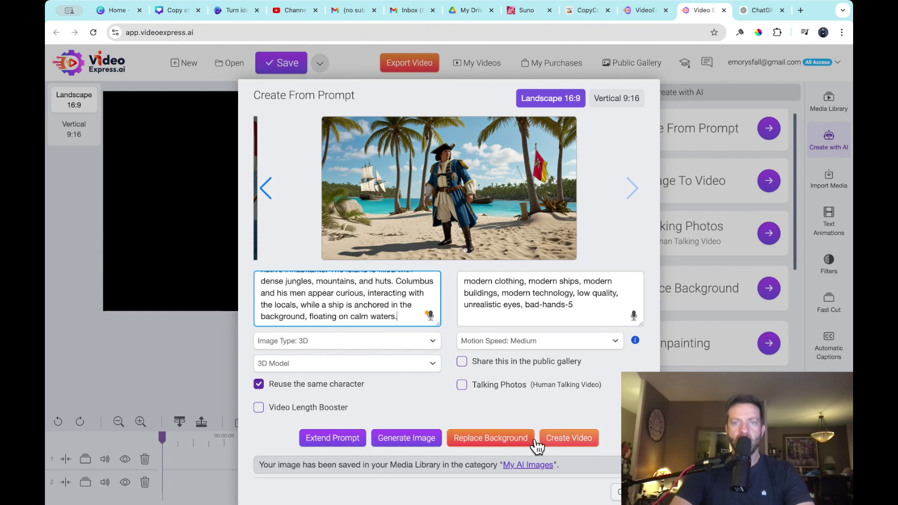
left_click(406, 448)
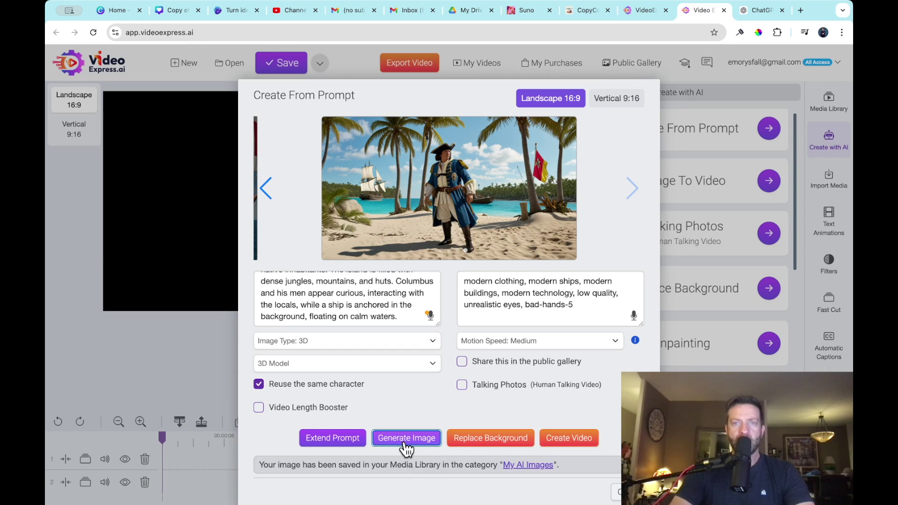
left_click(768, 11)
scroll(430, 323, "down", 3)
scroll(433, 319, "up", 1)
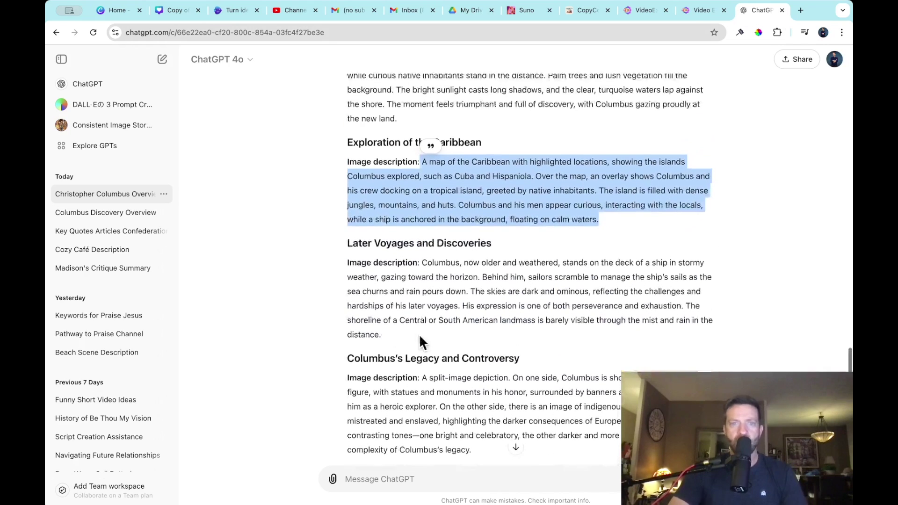
Swap in the Later Voyages description, save the Columbus-beside-ships image, and close Create From Prompt.
left_click_drag(419, 343, 414, 263)
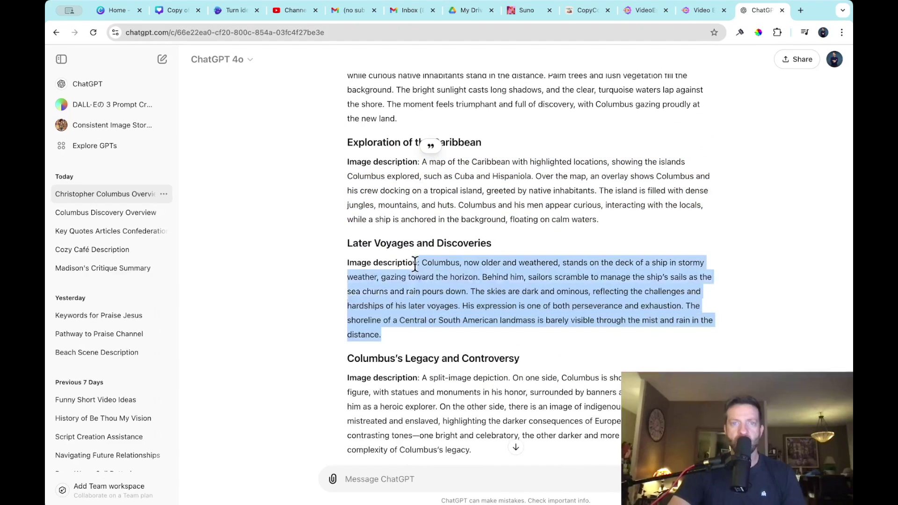
left_click(687, 11)
left_click_drag(413, 322, 327, 293)
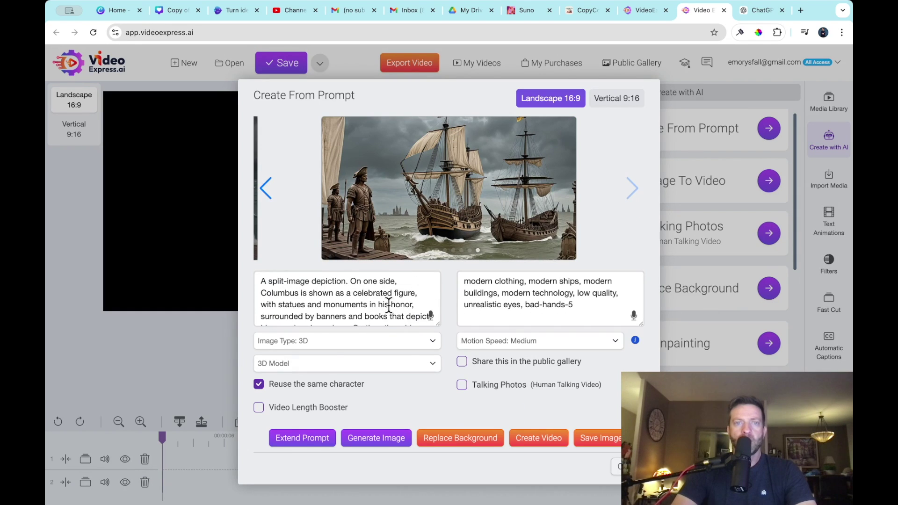
scroll(388, 306, "down", 5)
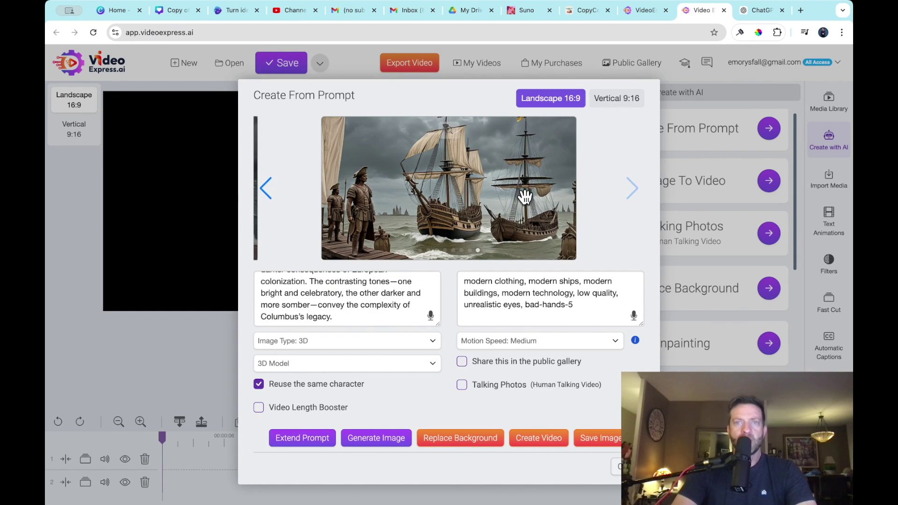
left_click(600, 440)
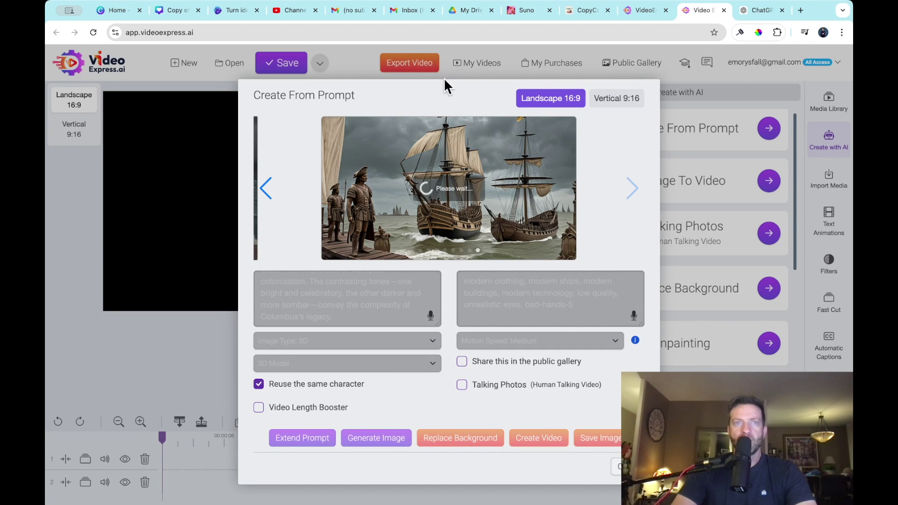
left_click(620, 491)
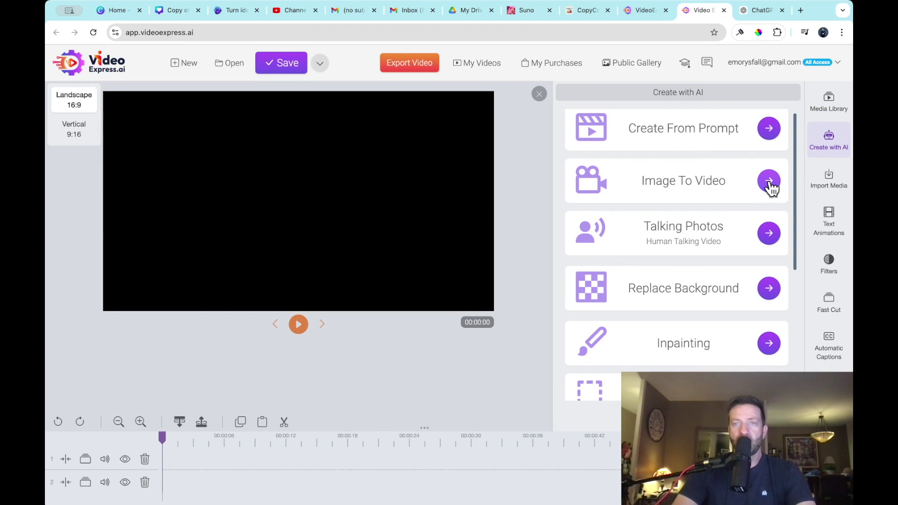
Generate a video clip from the young Christopher Columbus image in My AI Images.
left_click(769, 181)
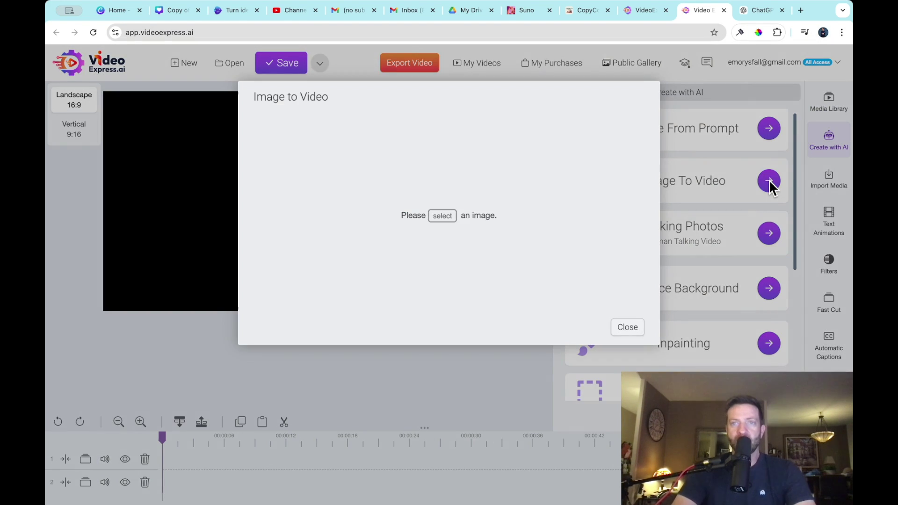
left_click(440, 215)
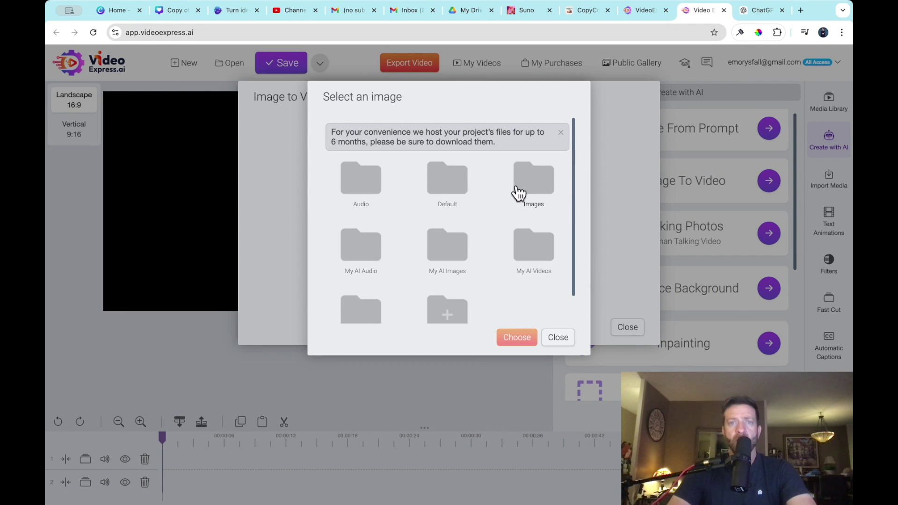
scroll(448, 255, "down", 1)
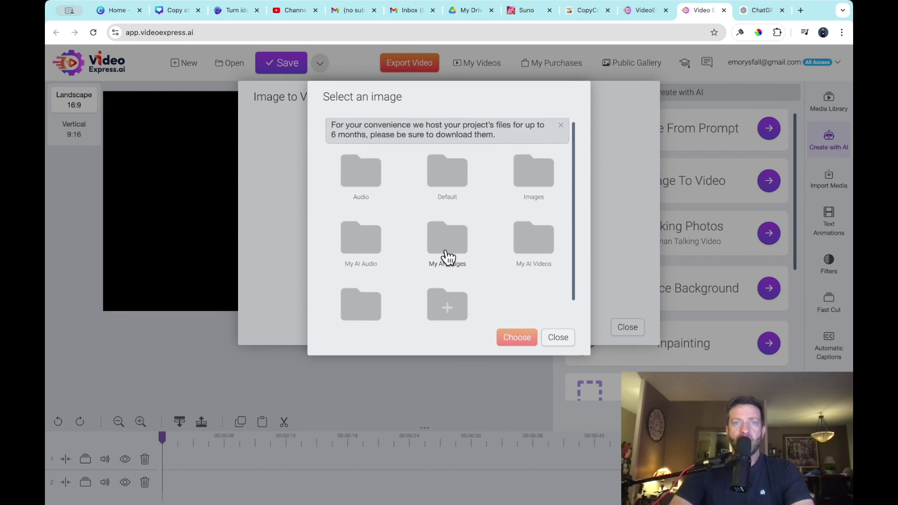
left_click(449, 226)
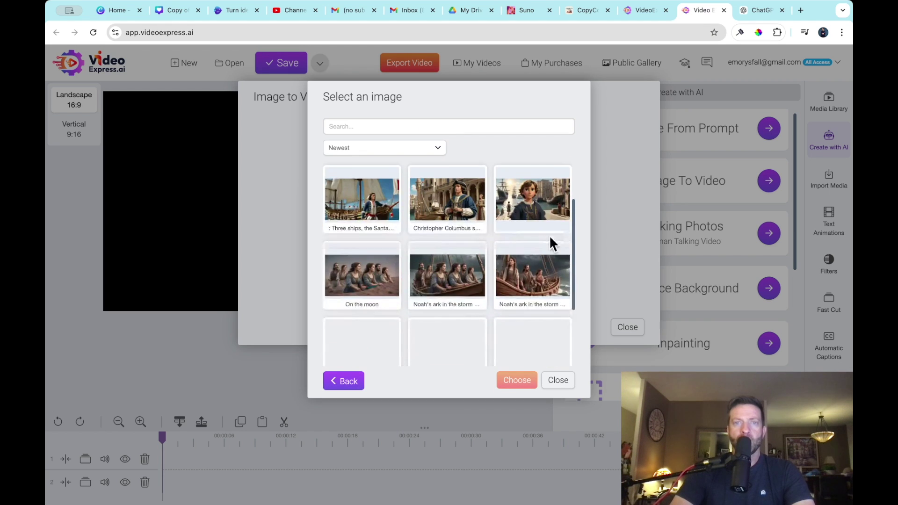
left_click(548, 284)
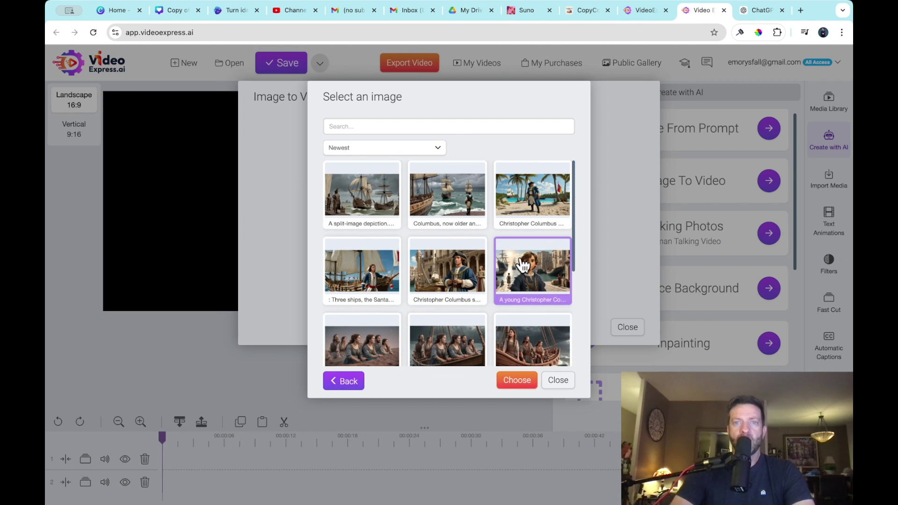
left_click(517, 380)
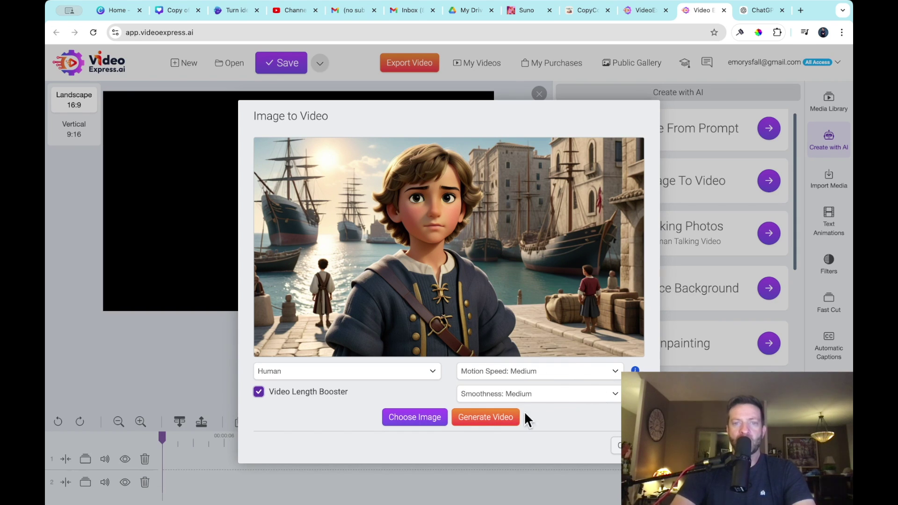
left_click(487, 424)
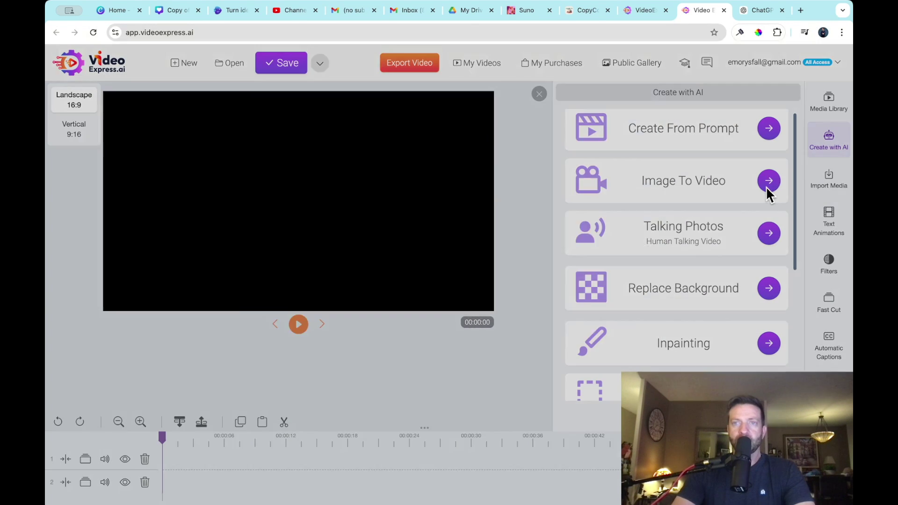
Reopen Image To Video and choose the Columbus in the harbour town image.
left_click(767, 186)
left_click(442, 215)
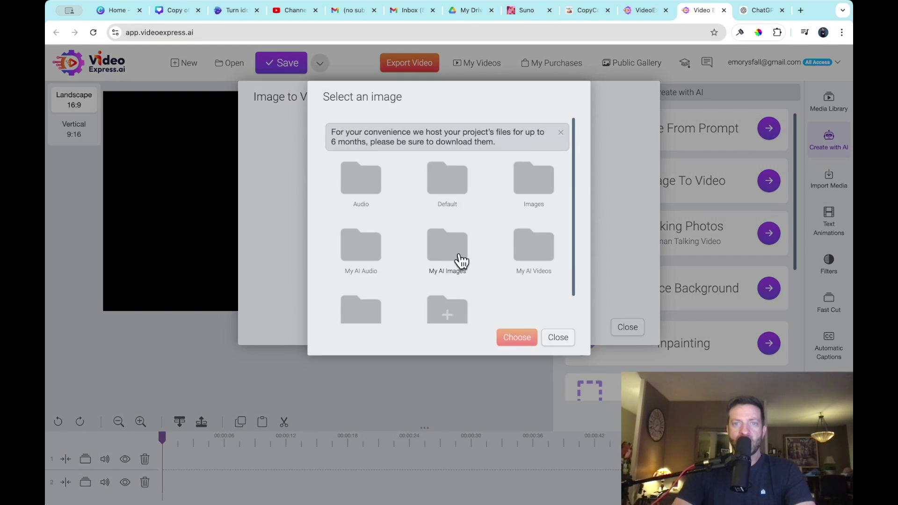
double_click(444, 246)
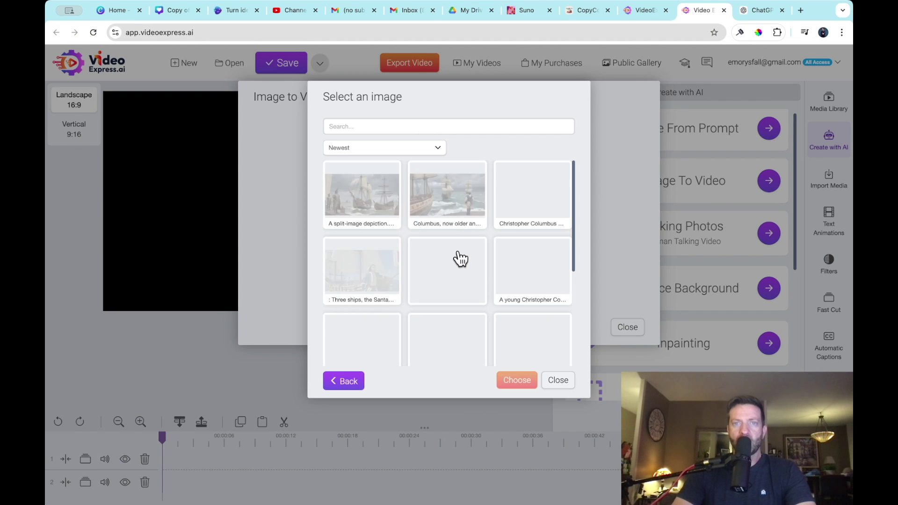
left_click(460, 277)
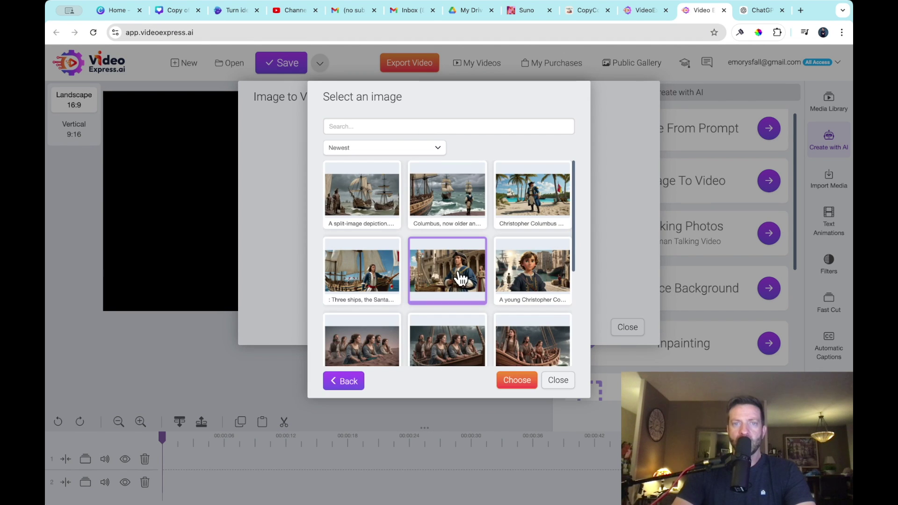
Generate a 3D, length-boosted clip from the harbour Columbus image and close the window.
left_click(527, 380)
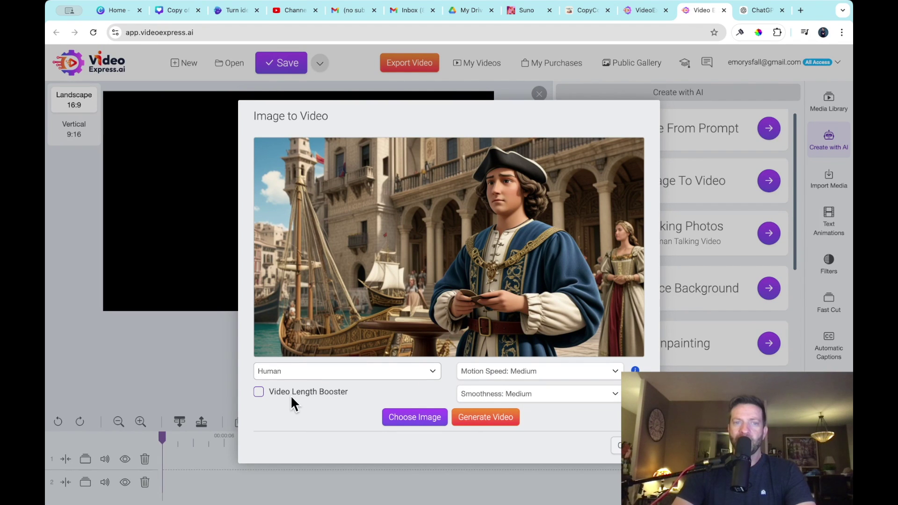
left_click(258, 392)
left_click(498, 419)
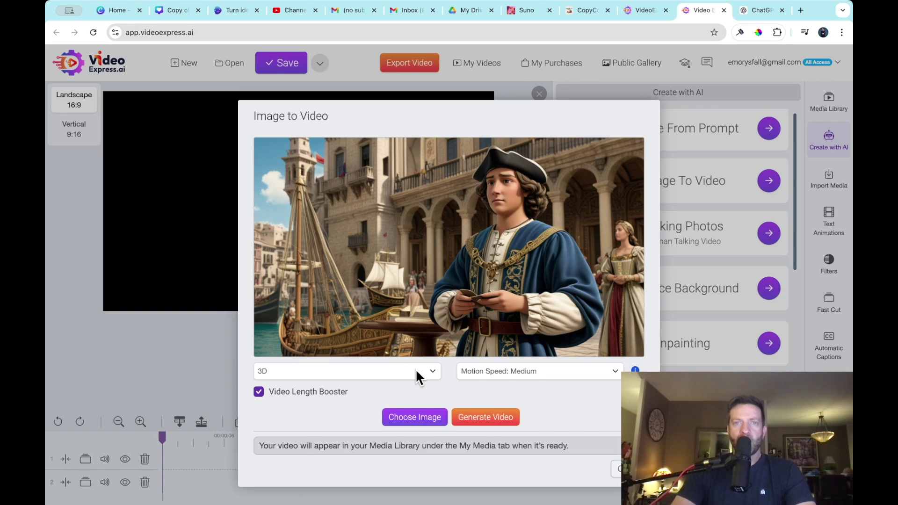
scroll(416, 372, "down", 1)
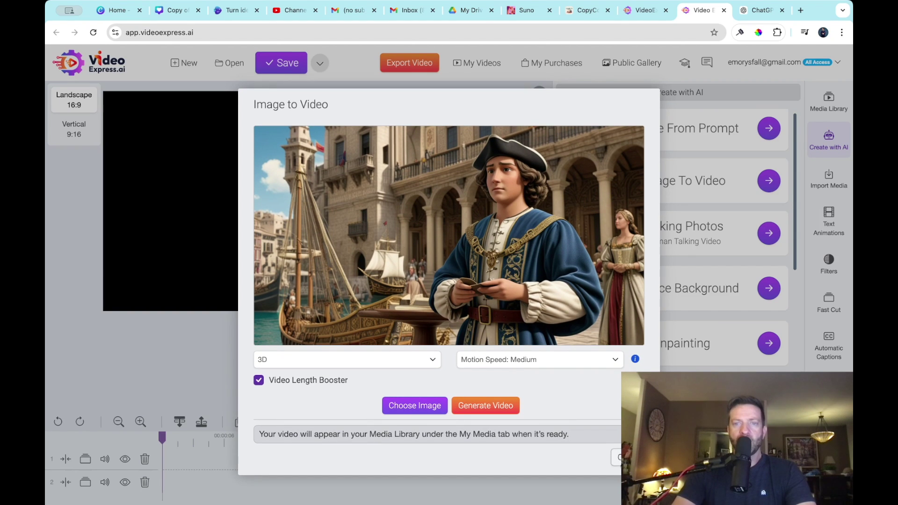
left_click(491, 411)
left_click(616, 457)
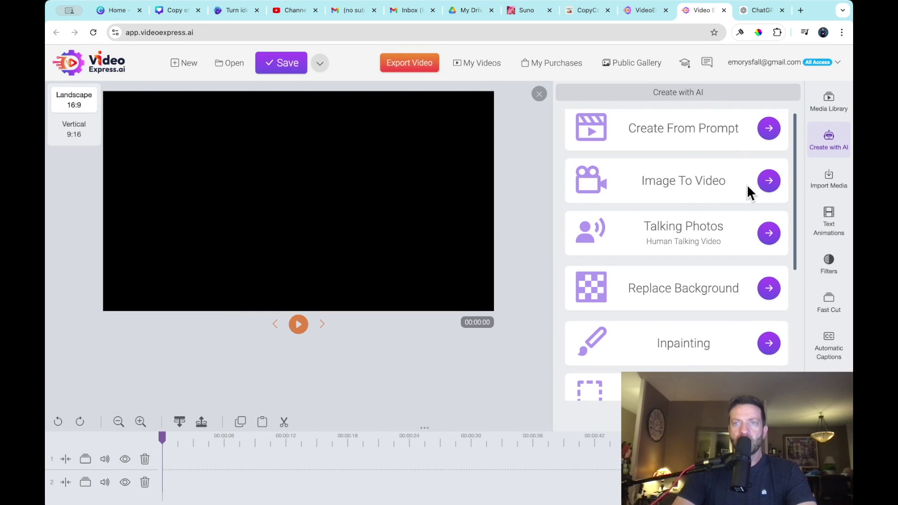
Generate a 3D, length-boosted clip from the Columbus aboard his ship image.
left_click(758, 180)
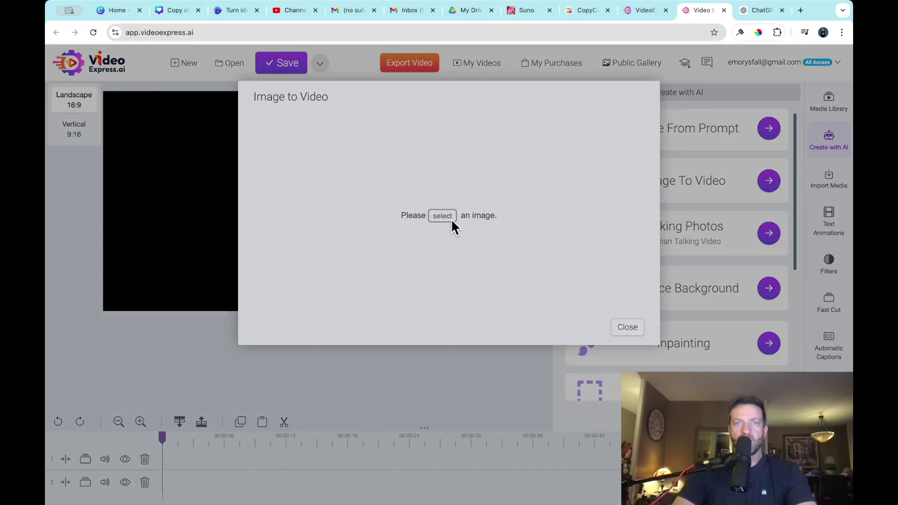
left_click(450, 218)
left_click(457, 252)
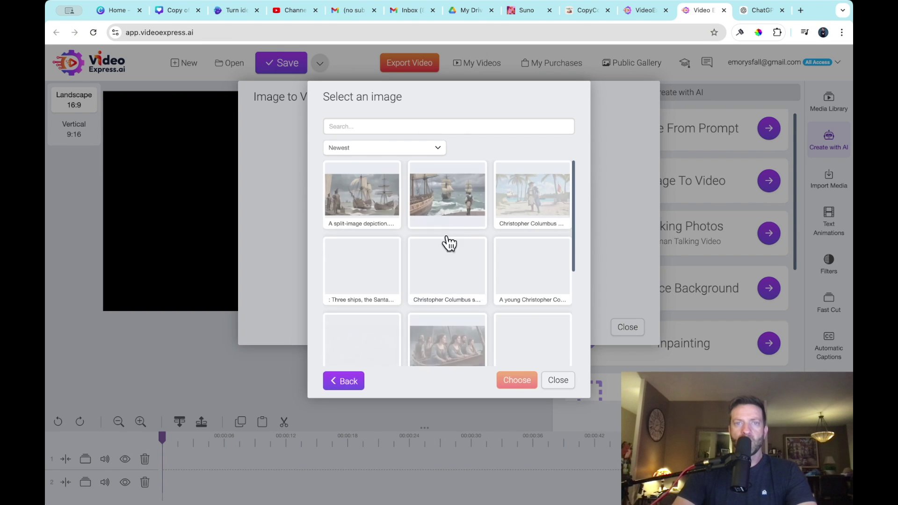
left_click(371, 281)
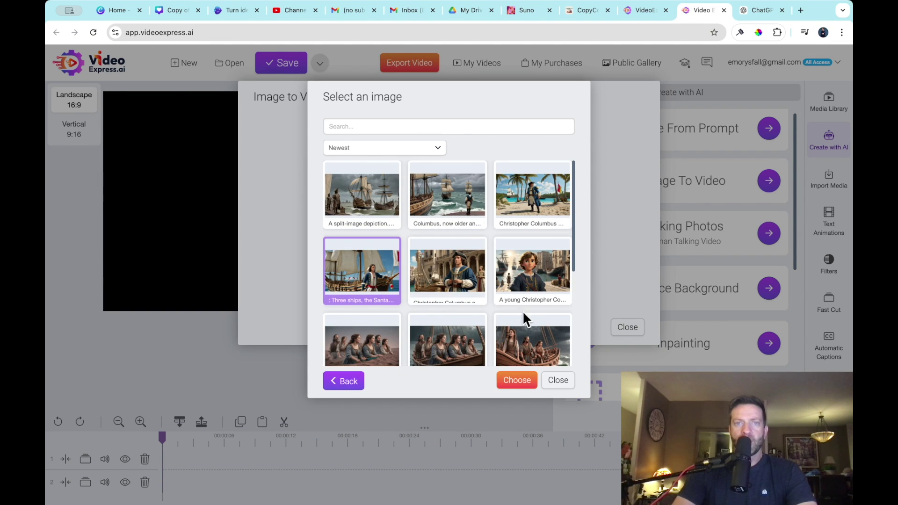
left_click(512, 384)
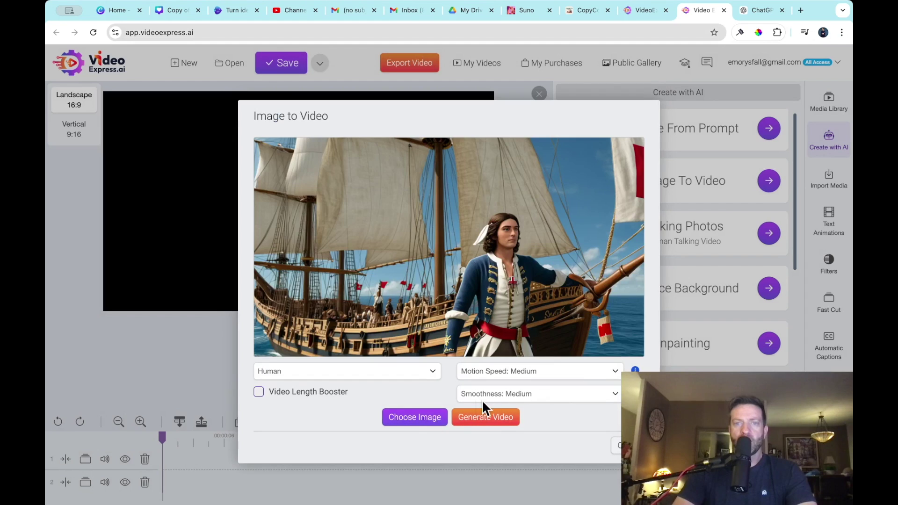
left_click(270, 393)
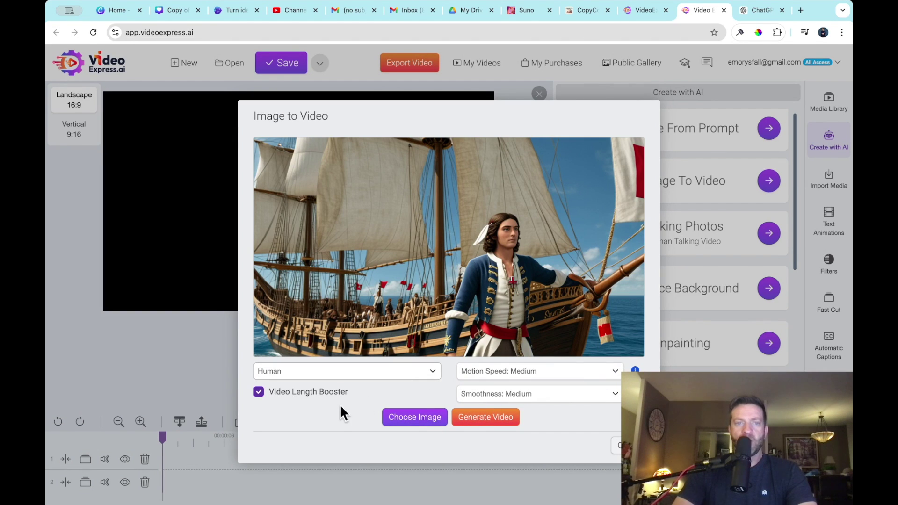
left_click(337, 396)
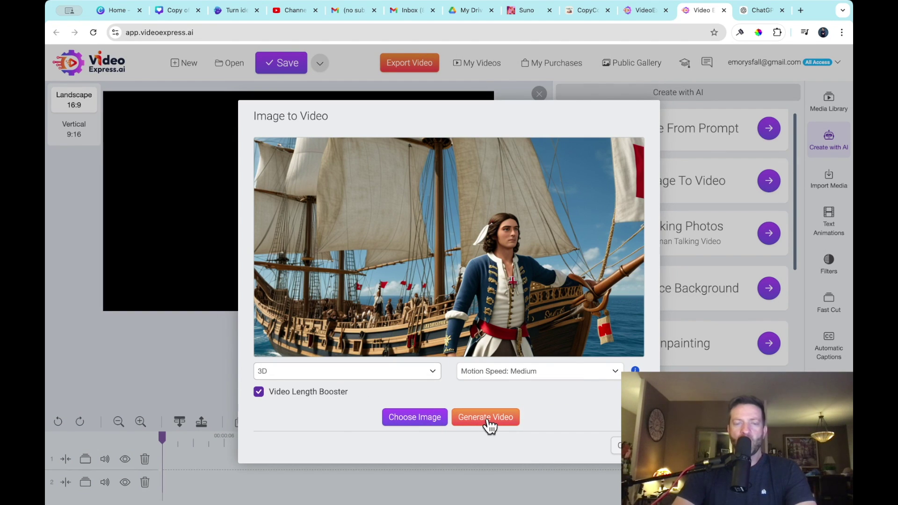
left_click(489, 418)
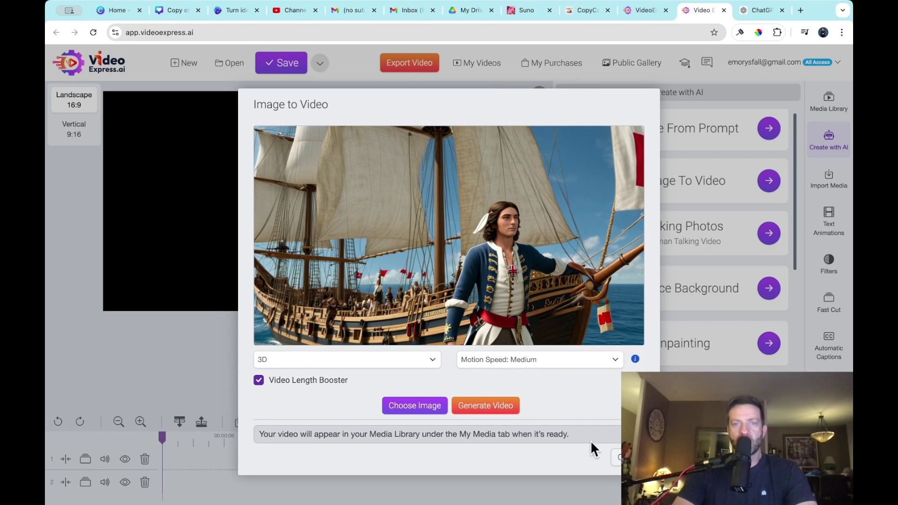
left_click(507, 412)
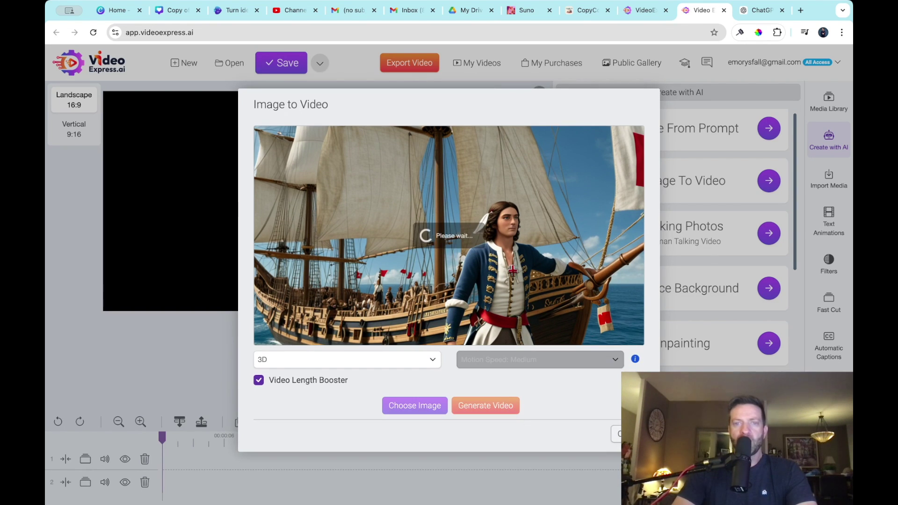
left_click(617, 457)
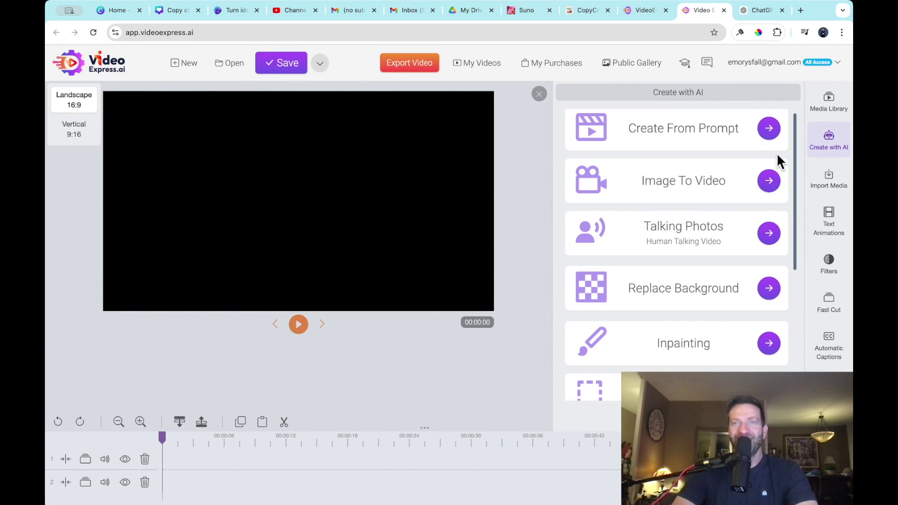
Generate a video clip from the tropical beach Columbus image in My AI Images.
left_click(769, 181)
left_click(445, 216)
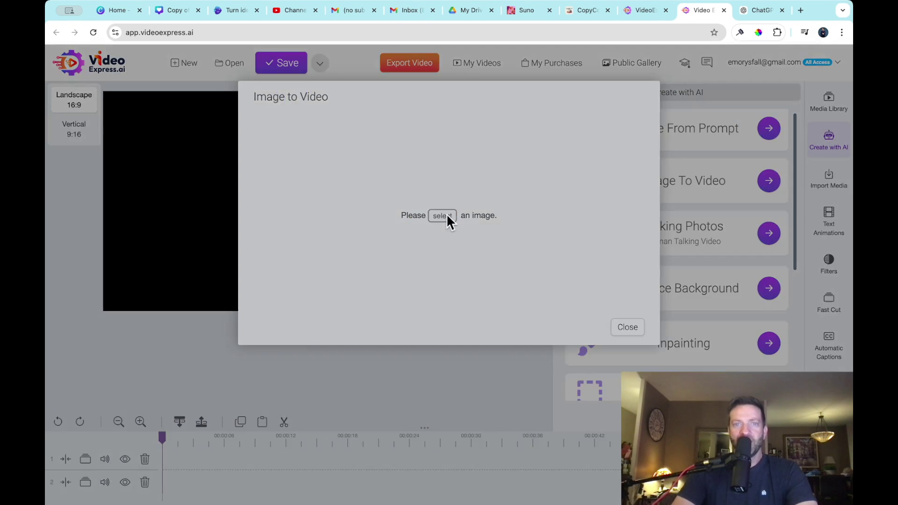
double_click(444, 255)
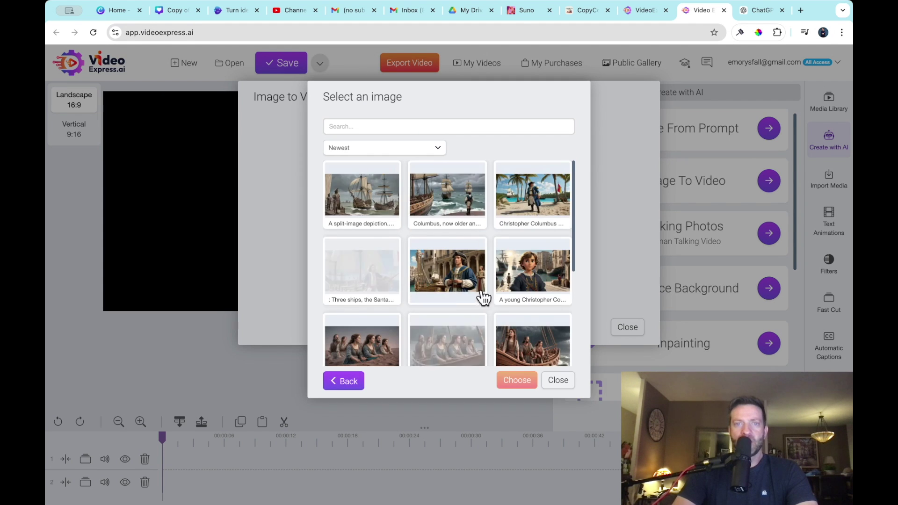
double_click(532, 196)
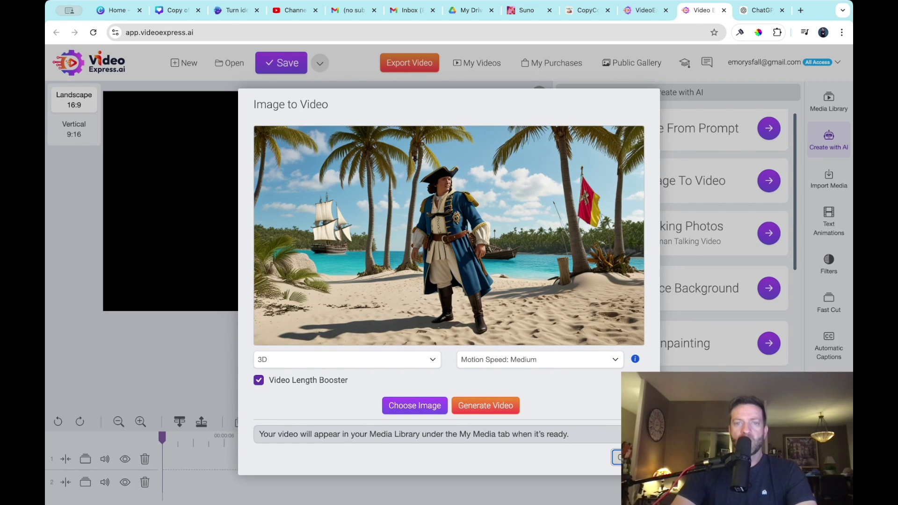
left_click(501, 404)
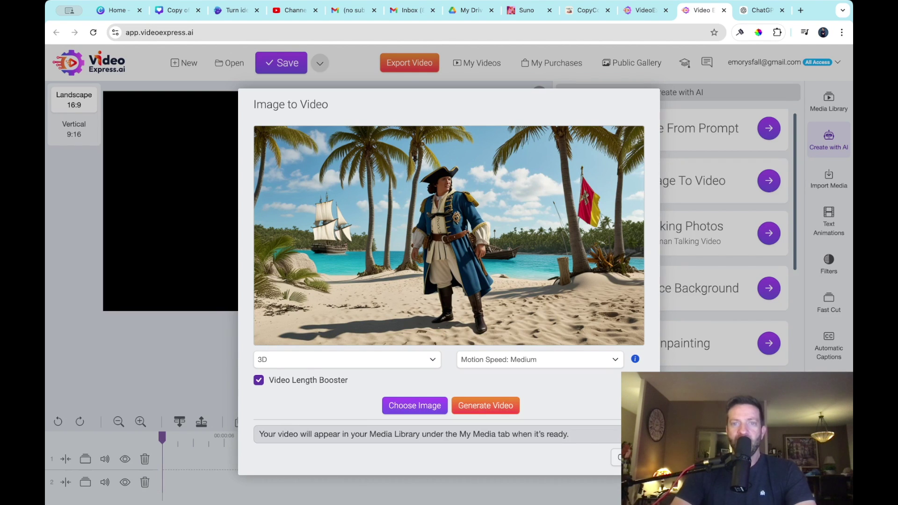
left_click(616, 457)
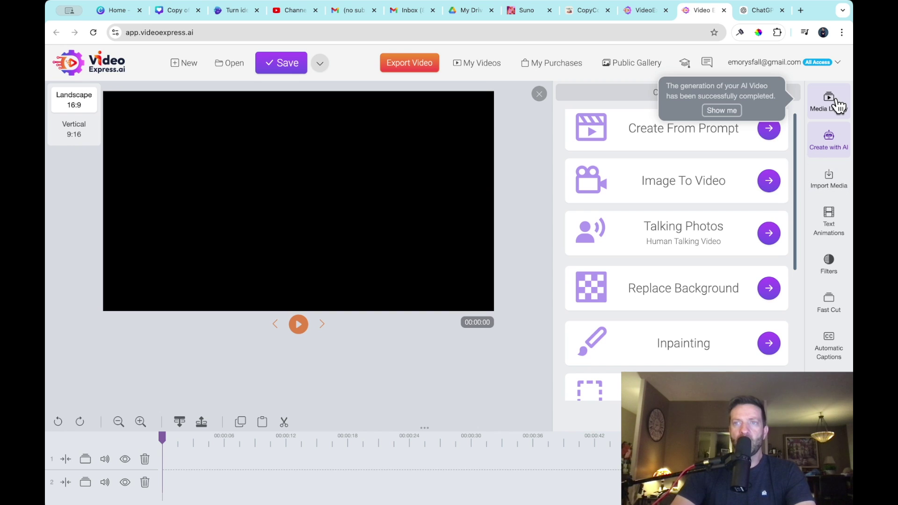
Play the young Christopher clip from My AI Videos, then send it to Redesign.
left_click(836, 104)
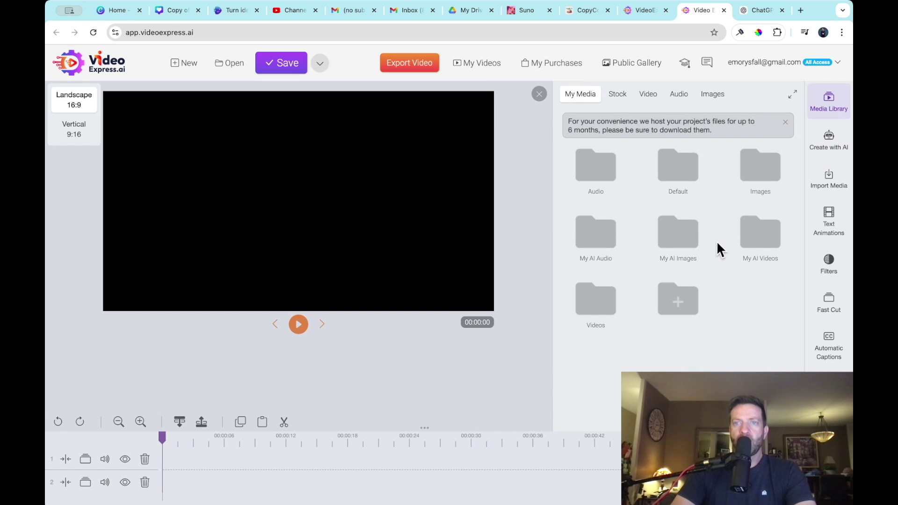
left_click(765, 241)
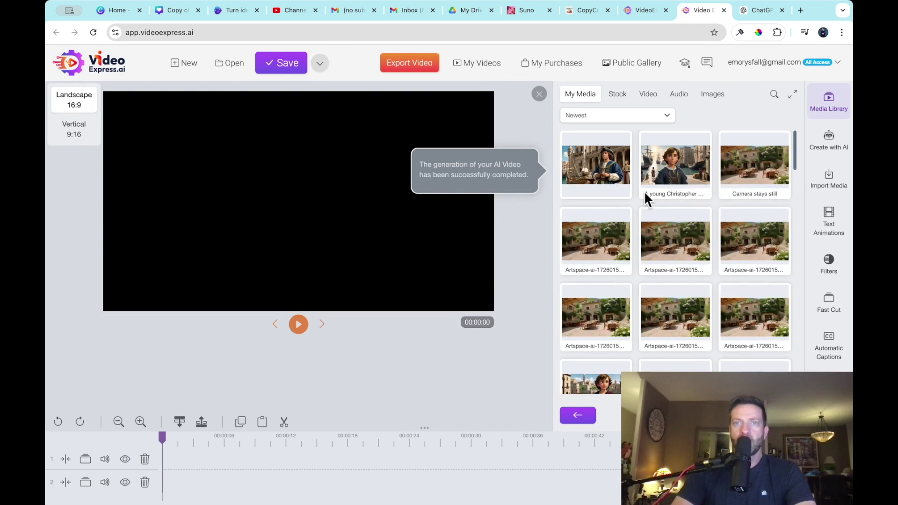
left_click(829, 142)
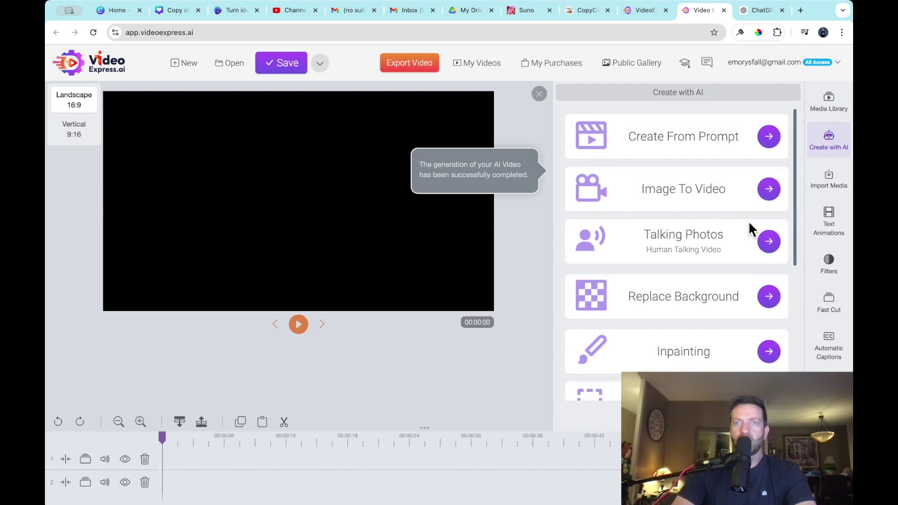
left_click(830, 102)
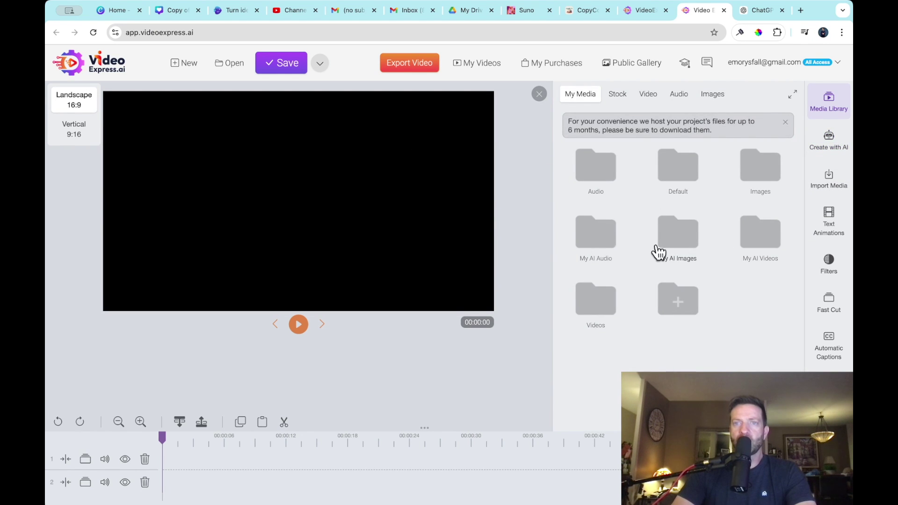
left_click(759, 243)
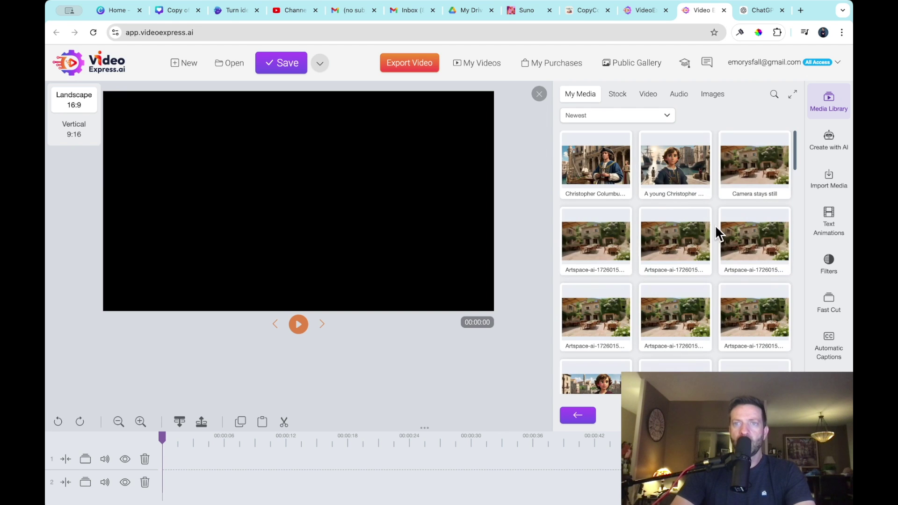
right_click(682, 174)
left_click(723, 186)
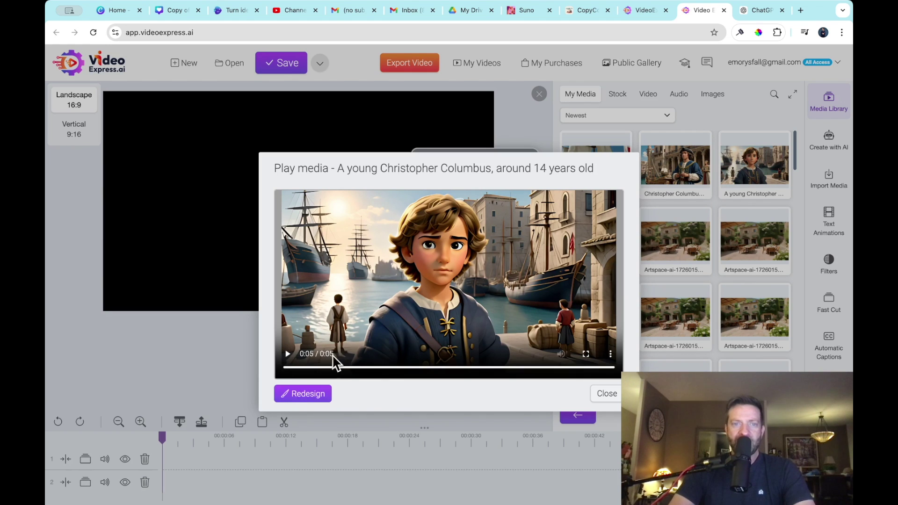
left_click(316, 396)
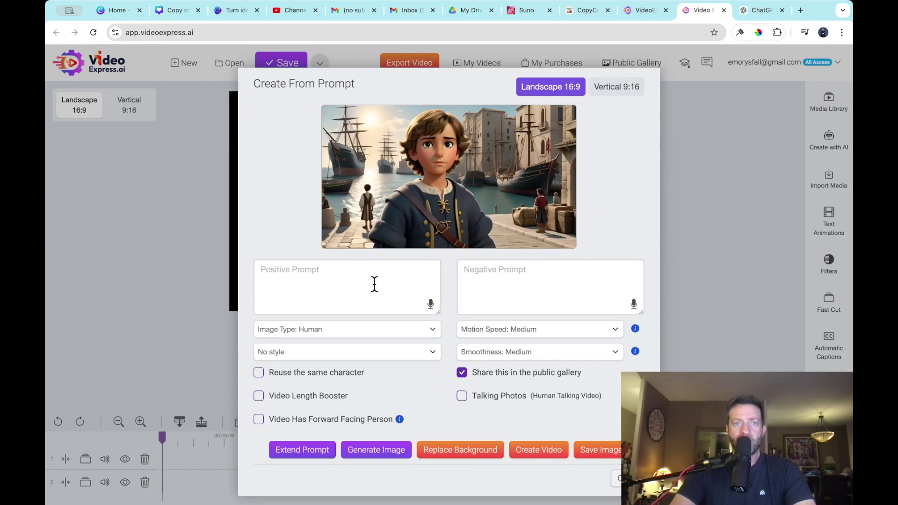
Uncheck public gallery sharing, close the redesign prompt without generating, and show Media Library.
left_click(375, 284)
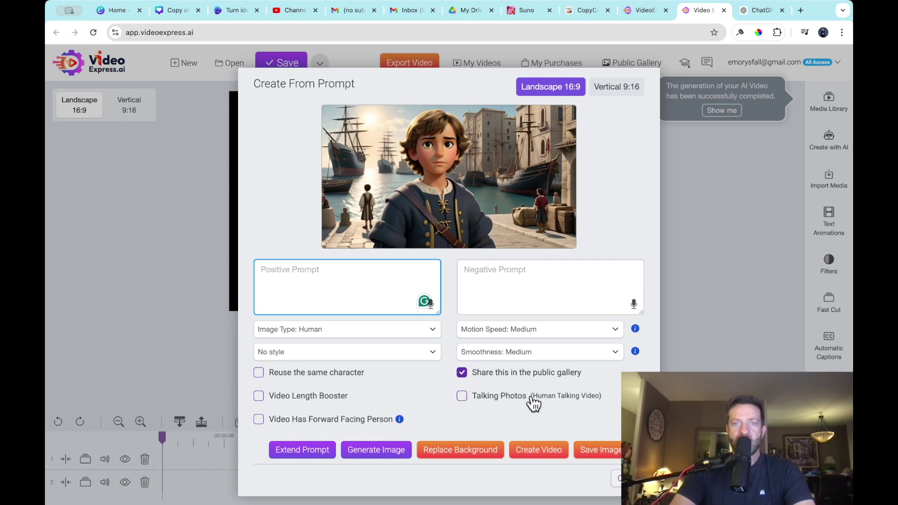
left_click(462, 373)
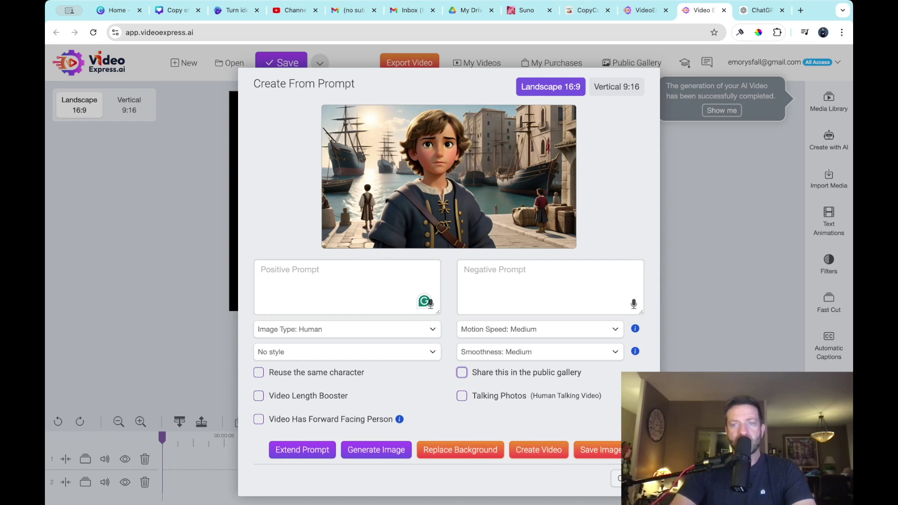
left_click(616, 478)
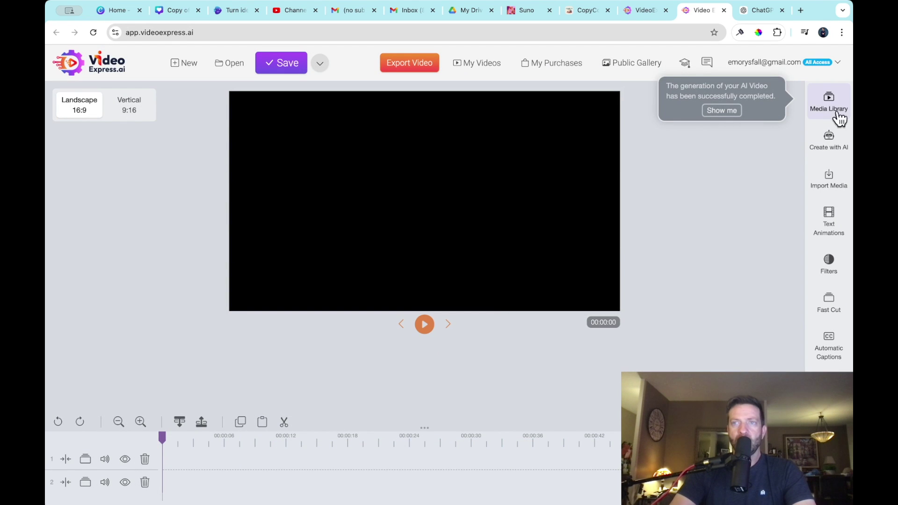
left_click(828, 102)
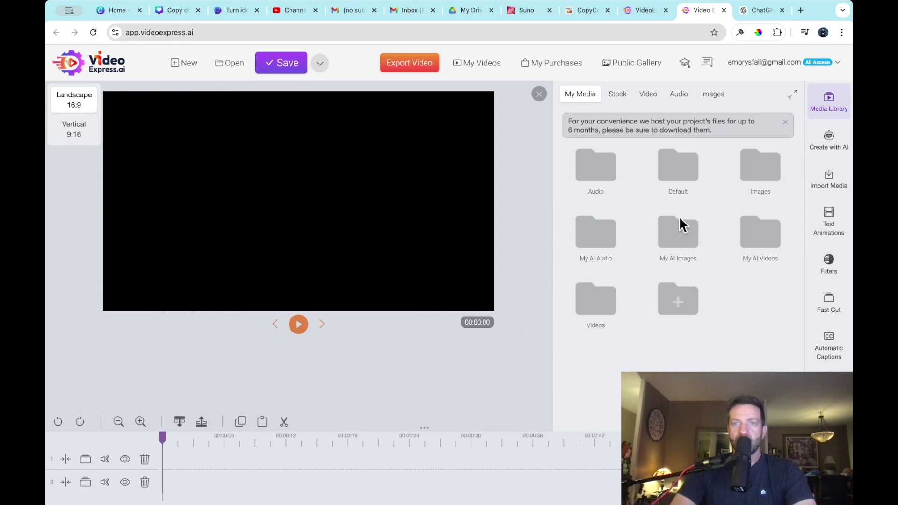
Place the young Christopher clip at the start of track 1, play it, then add the harbour clip.
left_click(675, 245)
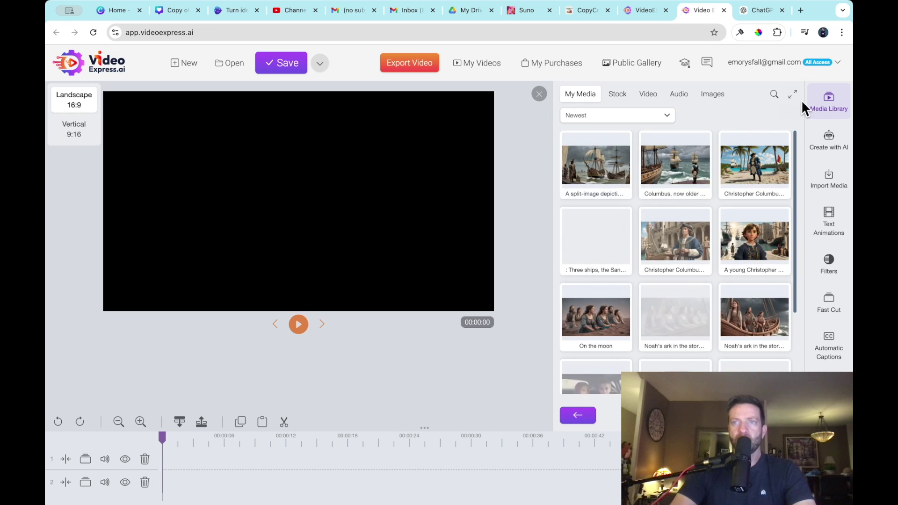
left_click(828, 103)
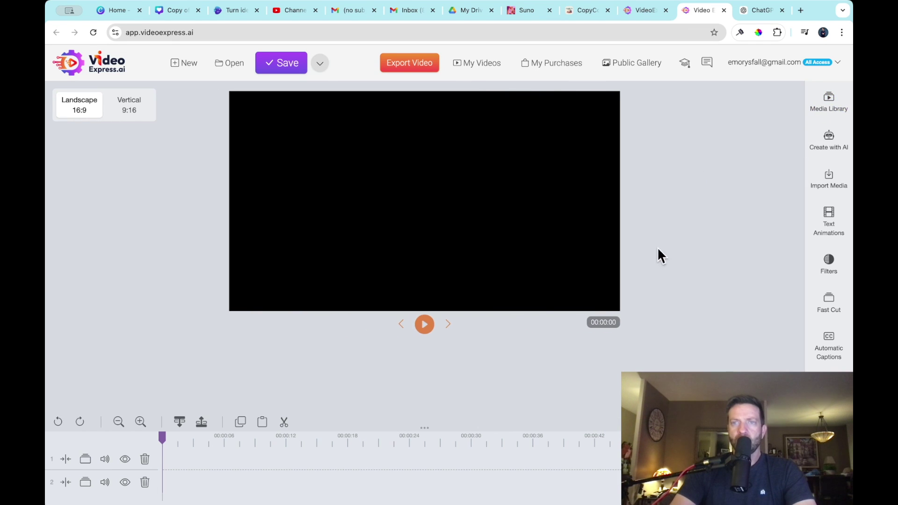
left_click(831, 108)
left_click(763, 245)
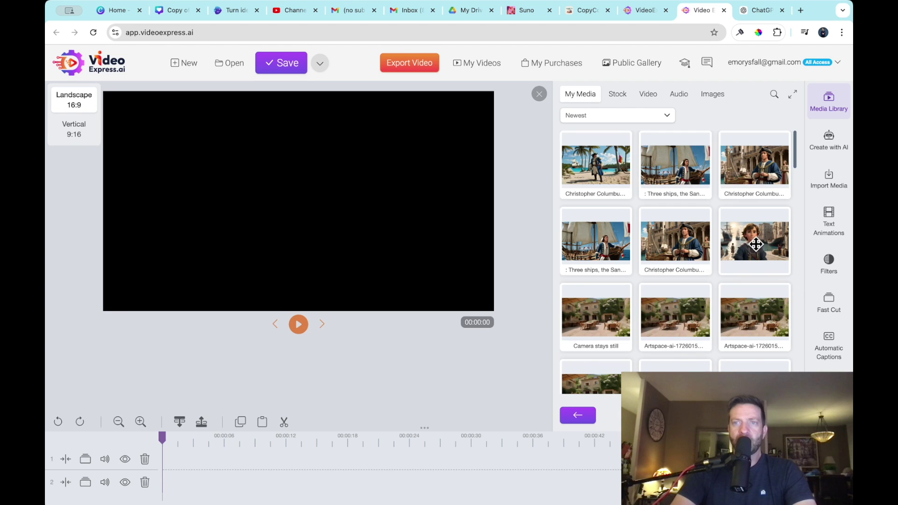
left_click_drag(756, 243, 203, 459)
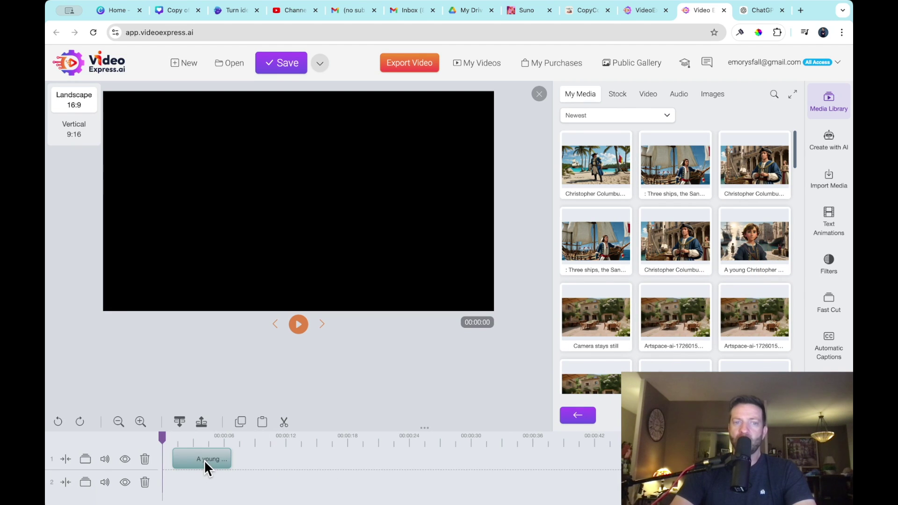
left_click(174, 437)
key("space")
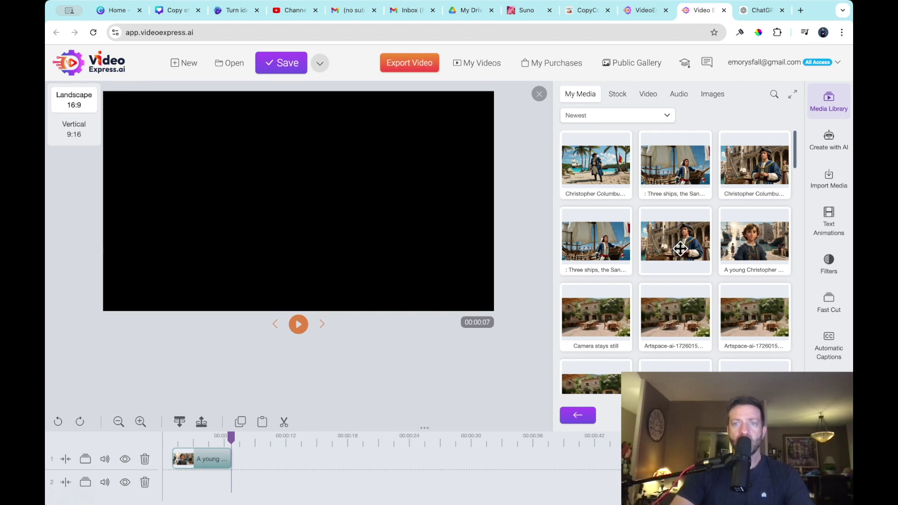
left_click_drag(678, 243, 272, 463)
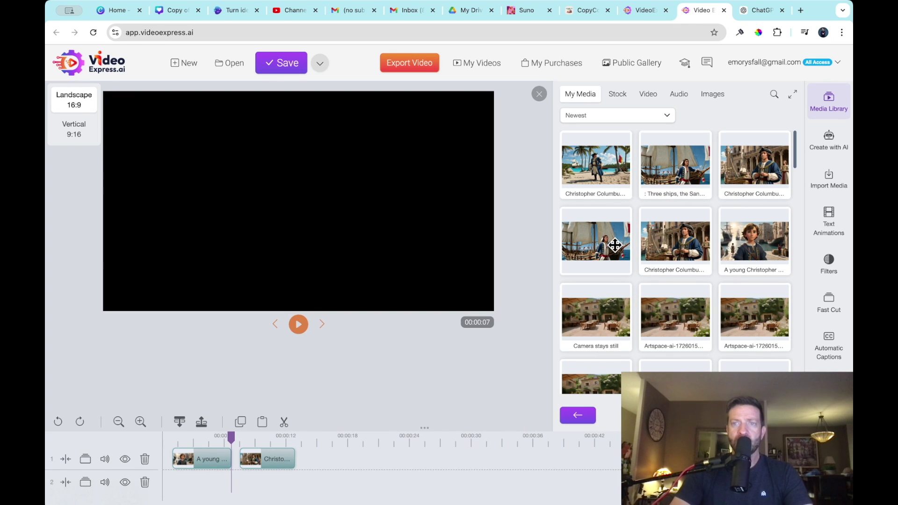
Add the three ships and beach clips to track 1 and close the gaps between all four.
left_click_drag(614, 245, 344, 458)
left_click_drag(593, 166, 420, 458)
left_click_drag(262, 455, 251, 458)
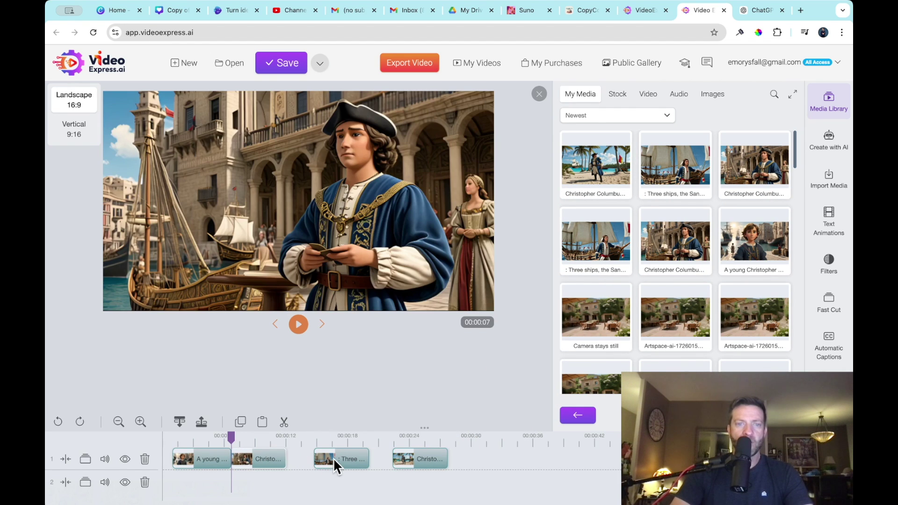
left_click_drag(328, 459, 307, 456)
left_click_drag(423, 454, 384, 456)
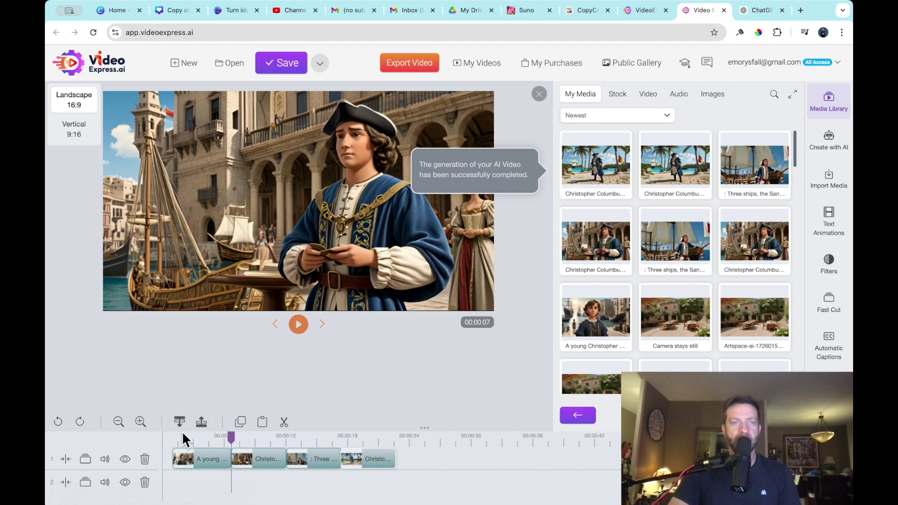
left_click(217, 436)
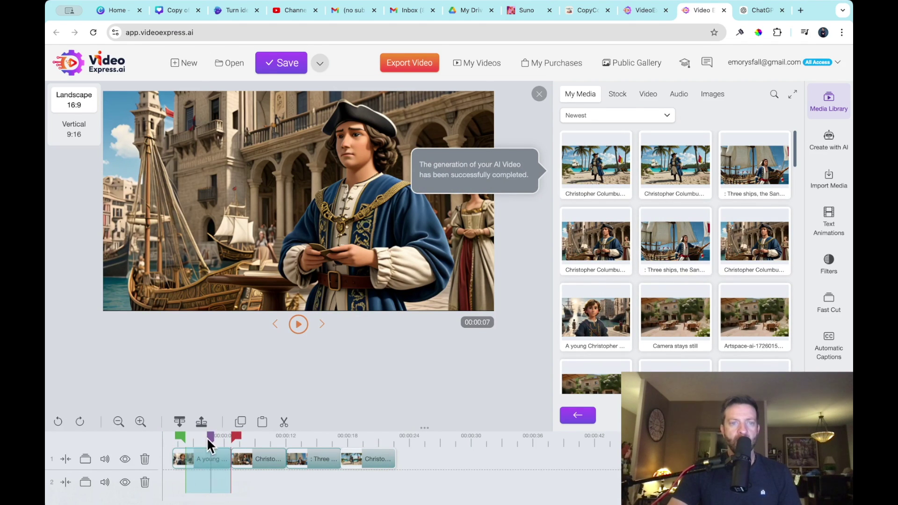
left_click(167, 439)
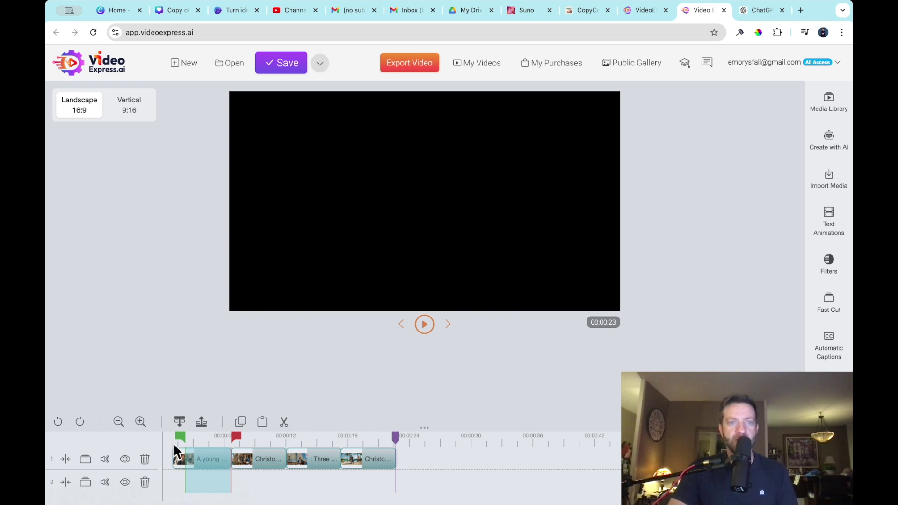
left_click(187, 441)
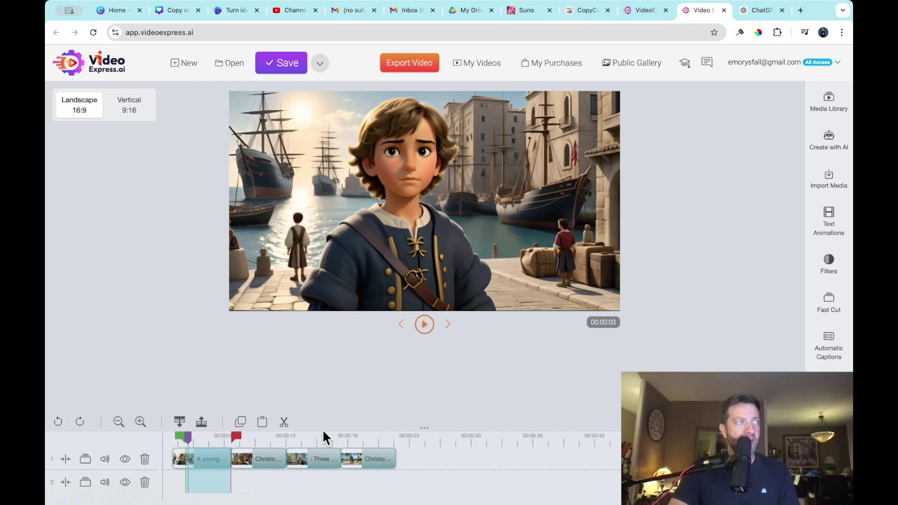